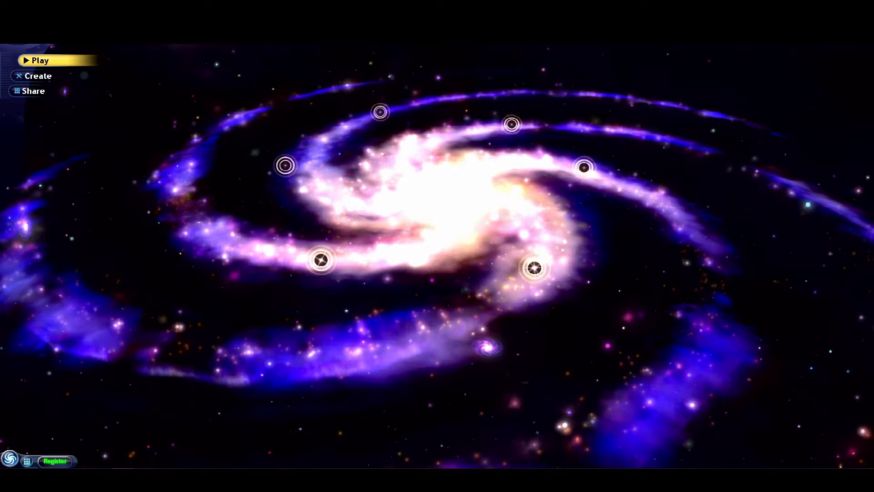
Review loadremover.asl's state and isLoading blocks in Notepad++, then minimize it to reveal Cheat Engine.
{"action": "key", "text": "alt+Tab"}
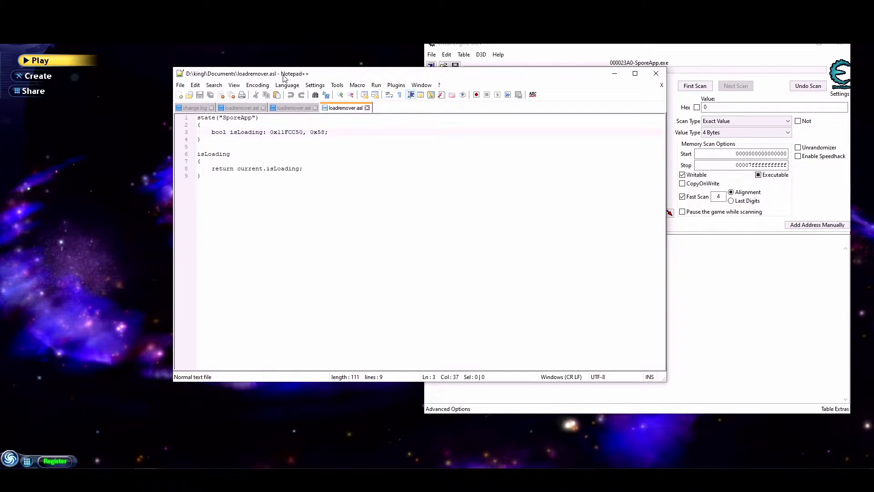
{"action": "left_click", "coordinate": [613, 73]}
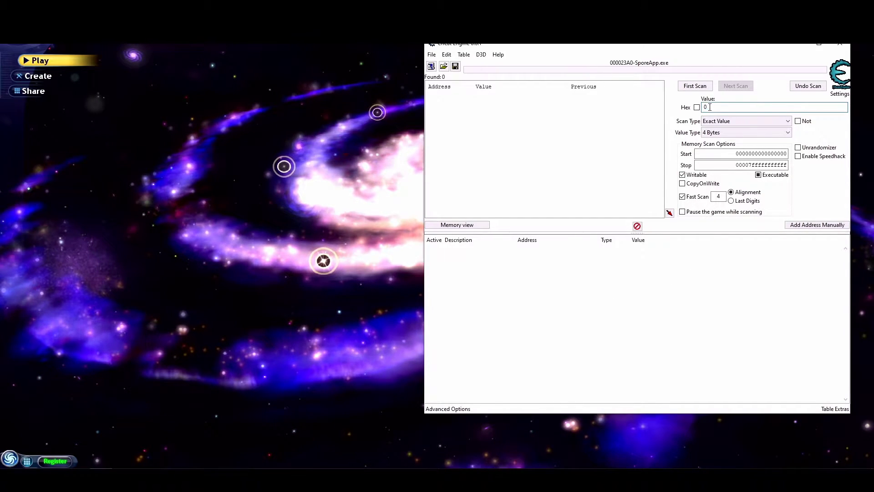
Run the first scan for value 0, then start a new Creature Stage game so Spore begins loading.
{"action": "left_click", "coordinate": [694, 85]}
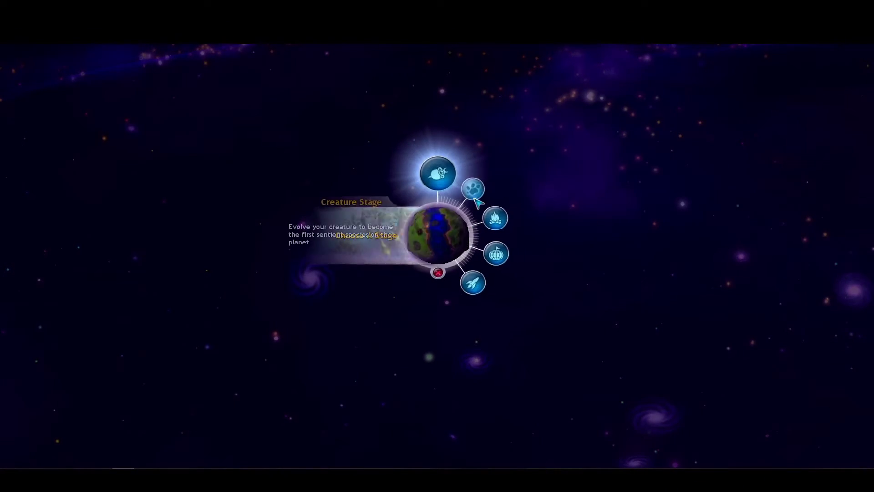
{"action": "left_click", "coordinate": [474, 190]}
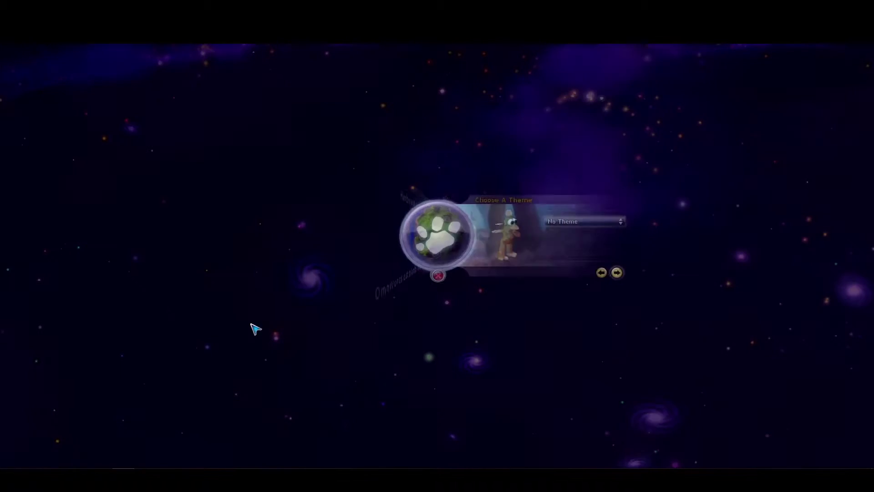
{"action": "left_click", "coordinate": [603, 270]}
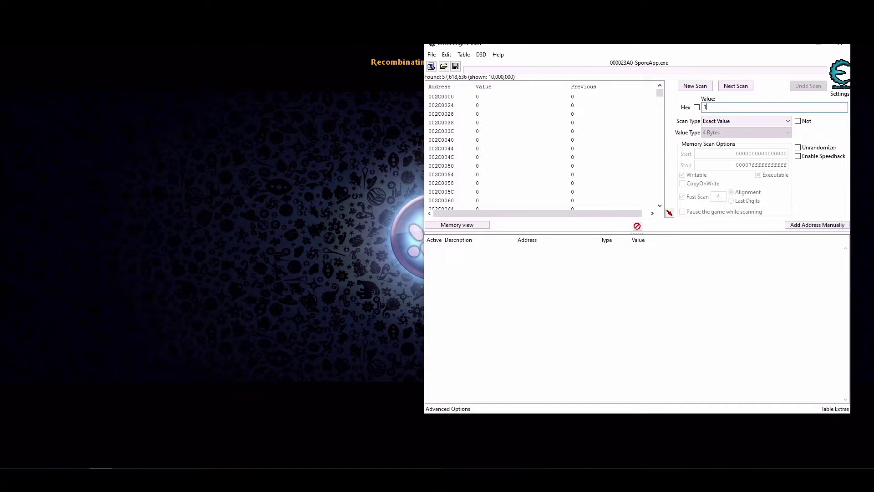
Repeatedly next-scan for value 1 while the loading screen is up.
{"action": "left_click", "coordinate": [735, 87]}
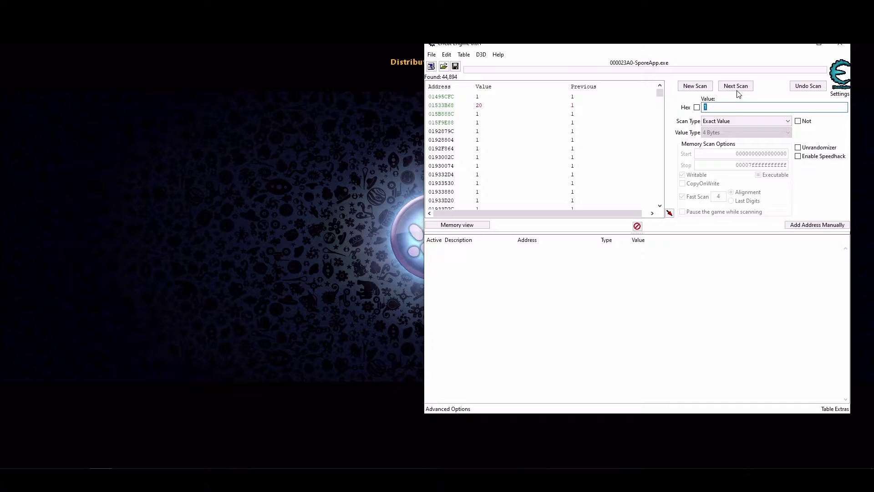
{"action": "left_click", "coordinate": [739, 87]}
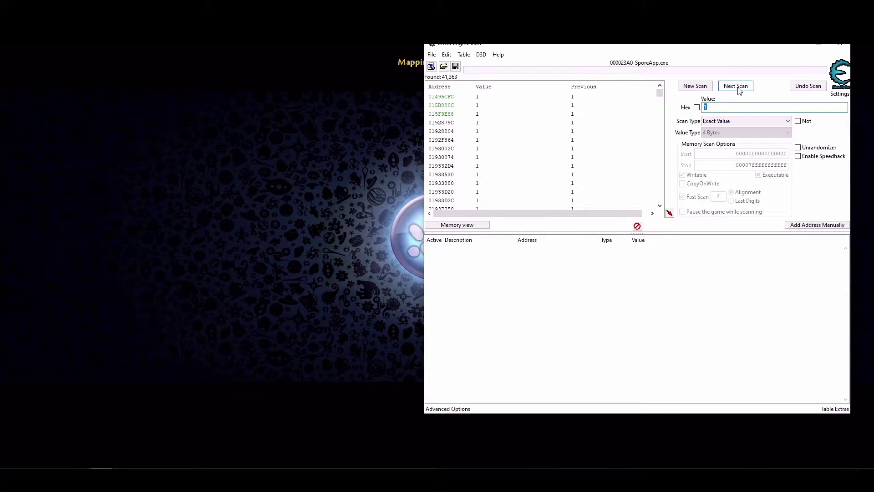
{"action": "left_click", "coordinate": [739, 90]}
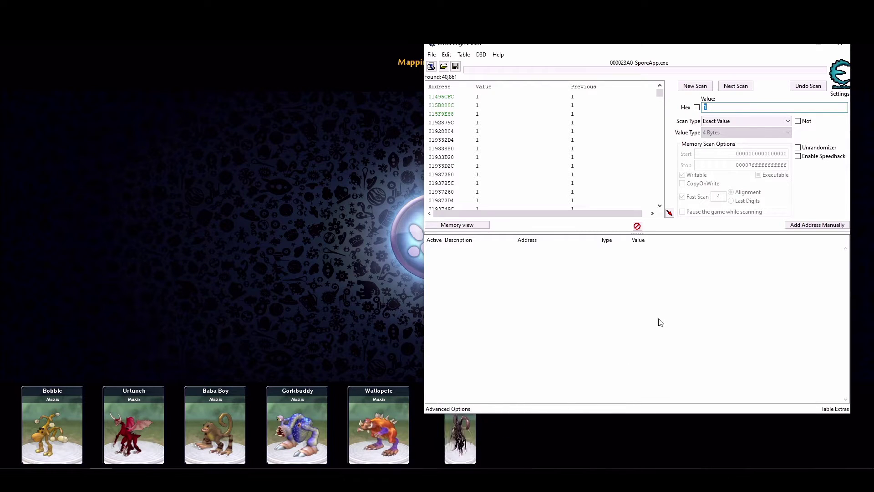
{"action": "left_click", "coordinate": [741, 85]}
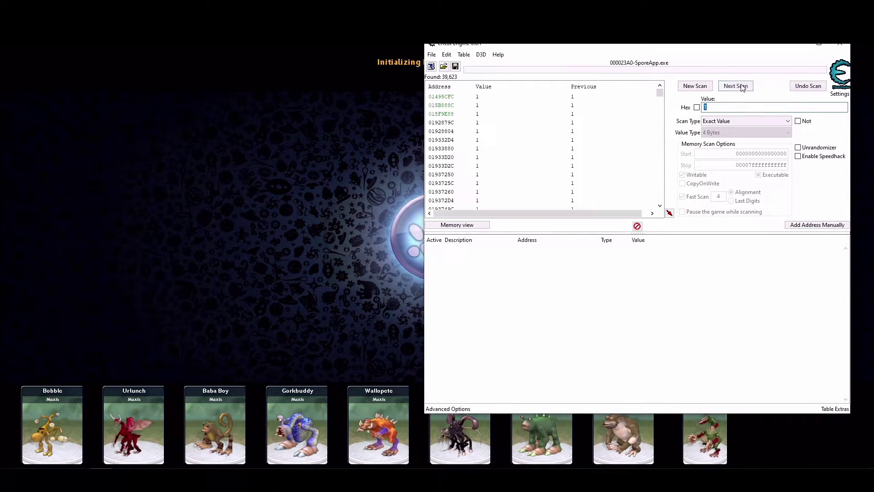
Once loaded, next-scan for value 0 to keep addresses that dropped back, leaving 3,561 results.
{"action": "left_click", "coordinate": [741, 86]}
{"action": "type", "text": "0"}
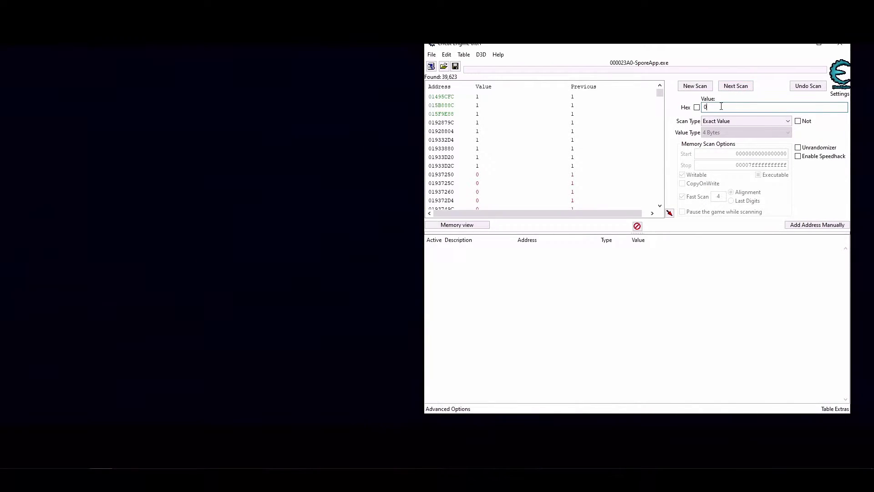
{"action": "left_click", "coordinate": [736, 85]}
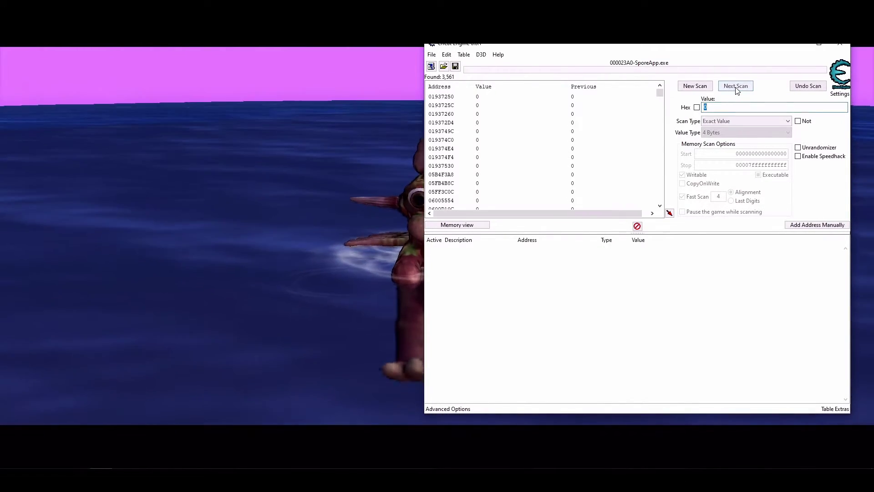
{"action": "left_click", "coordinate": [735, 87]}
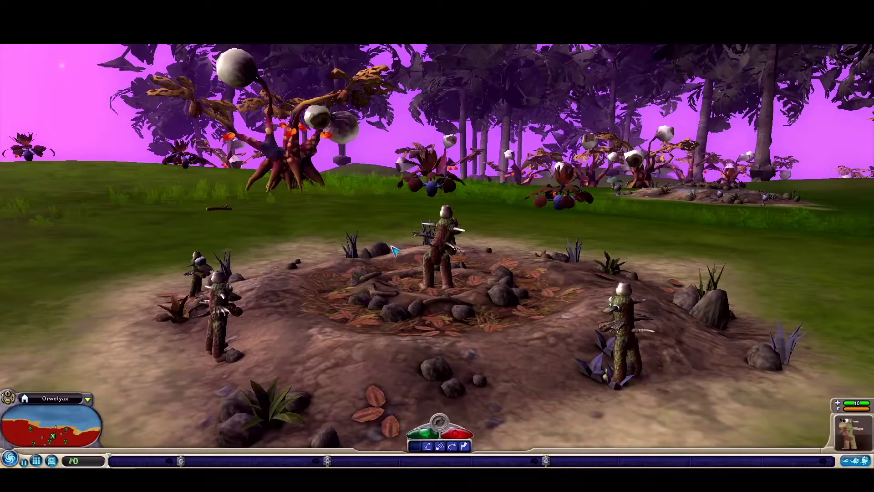
Rescan for 0 with Spore paused, then quit the game to the main menu without saving.
{"action": "key", "text": "Escape"}
{"action": "key", "text": "alt+Tab"}
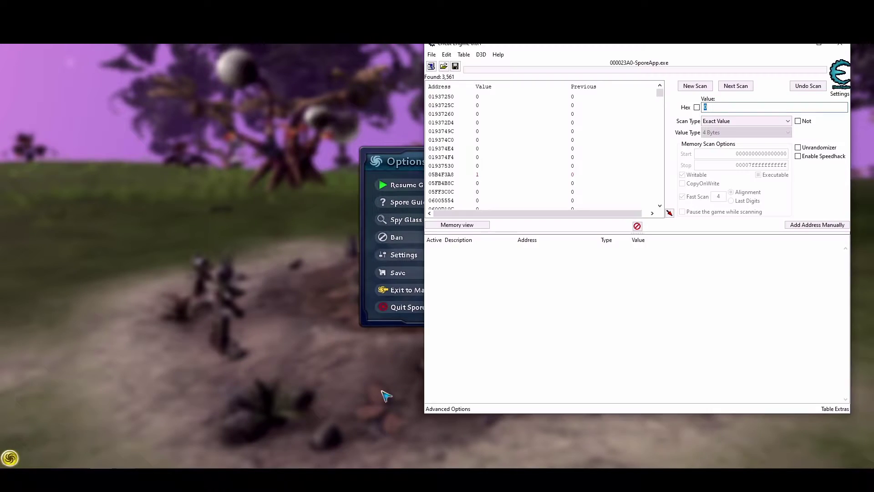
{"action": "left_click", "coordinate": [736, 87]}
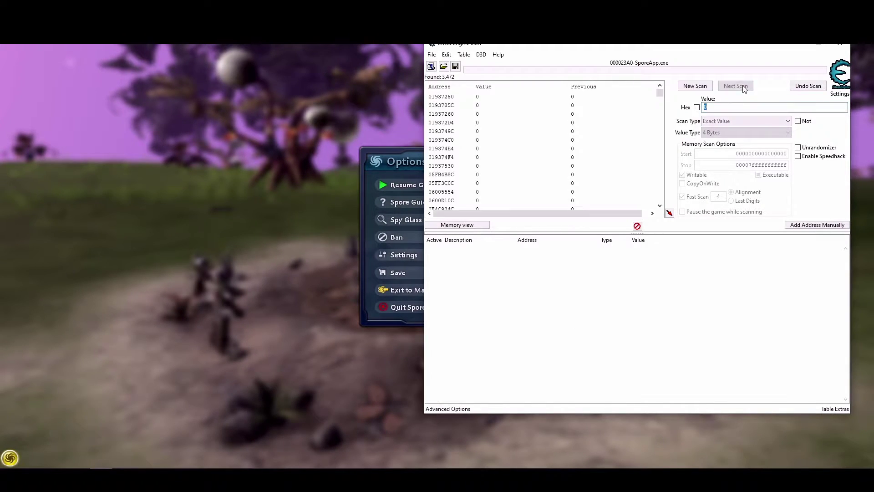
{"action": "left_click", "coordinate": [350, 226]}
{"action": "left_click", "coordinate": [393, 289]}
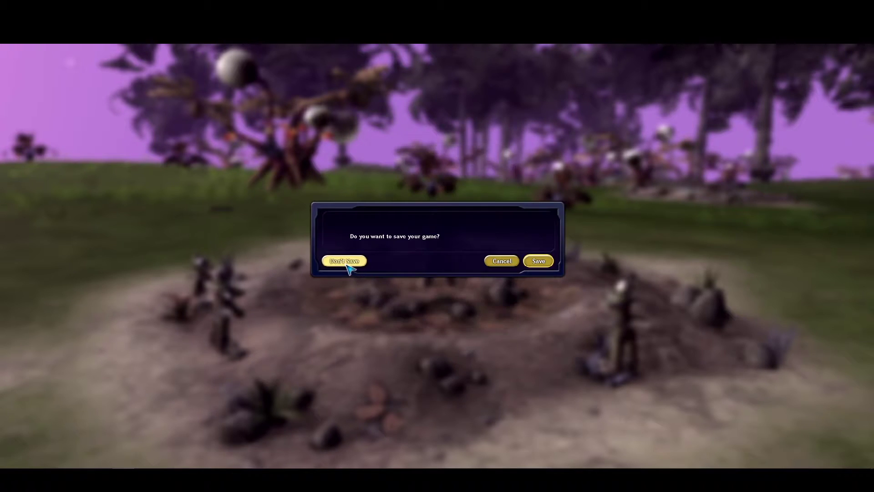
{"action": "left_click", "coordinate": [345, 265]}
{"action": "key", "text": "alt+Tab"}
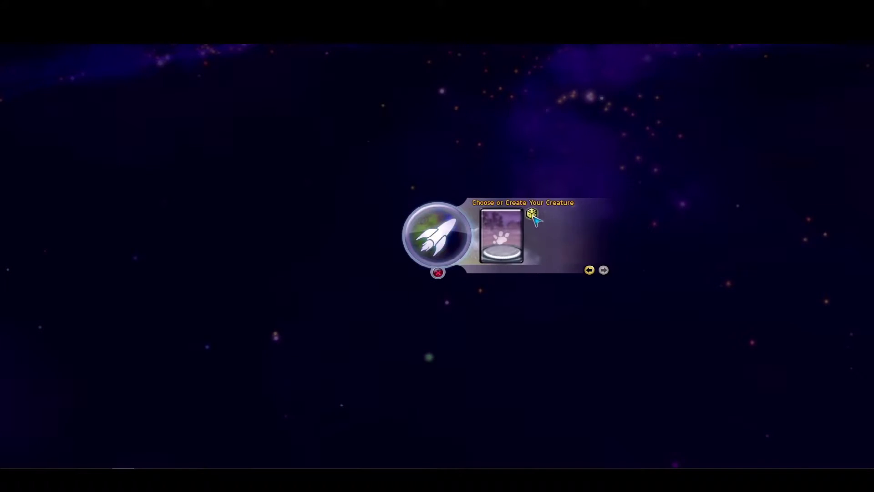
Start a Space Stage game and next-scan for 1 while it loads.
{"action": "left_click", "coordinate": [604, 270]}
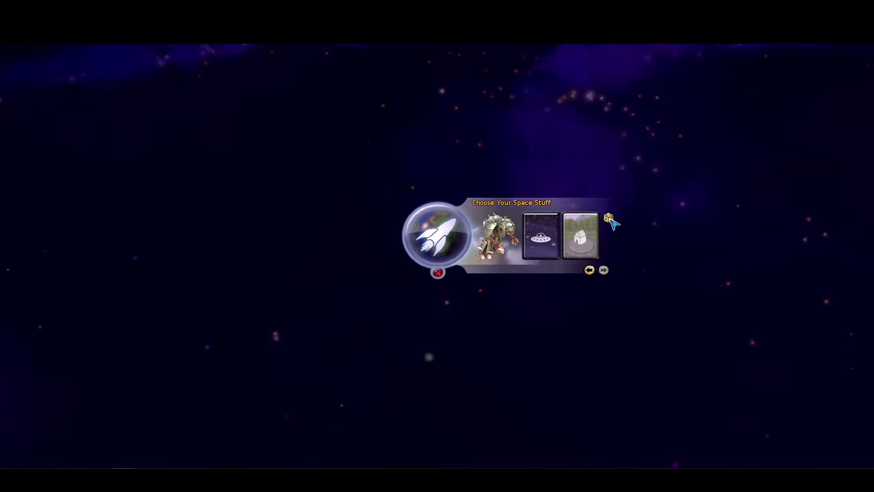
{"action": "left_click", "coordinate": [604, 271]}
{"action": "key", "text": "alt+Tab"}
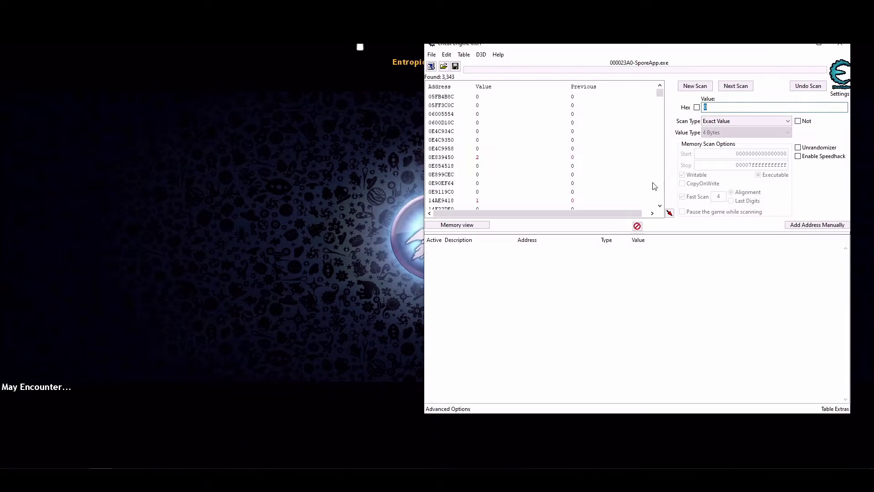
{"action": "left_click", "coordinate": [736, 86]}
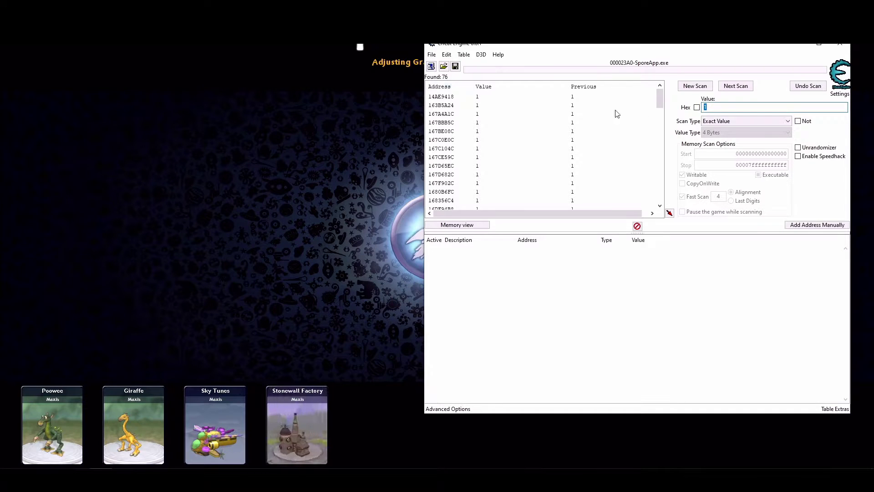
{"action": "left_click", "coordinate": [736, 86]}
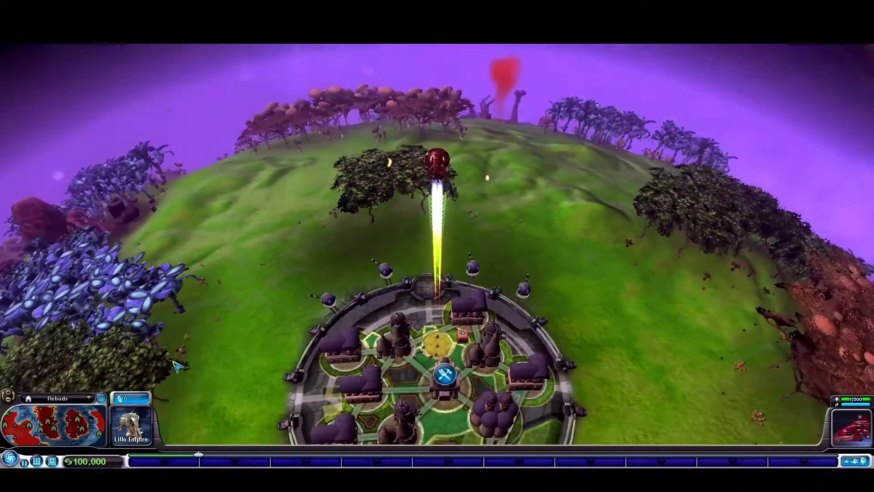
After the colony loads, dismiss mission control's conversation and return to the scanner, now at 9 addresses.
{"action": "key", "text": "alt+Tab"}
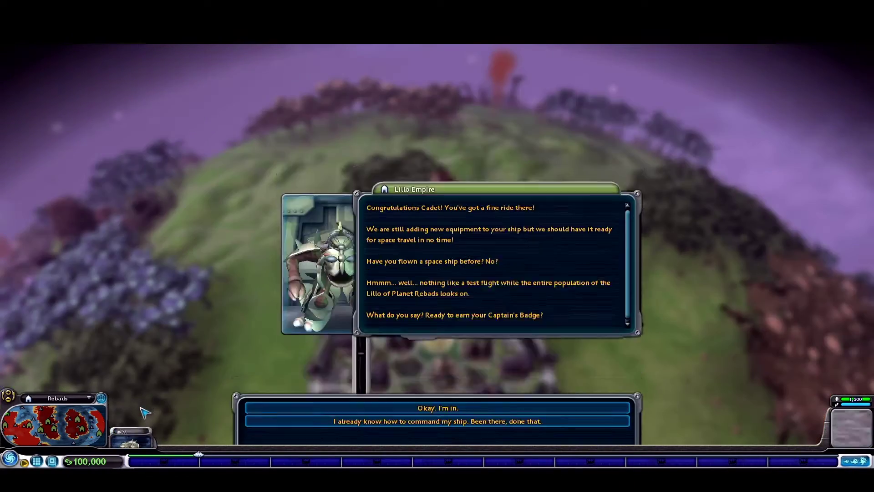
{"action": "left_click", "coordinate": [363, 321]}
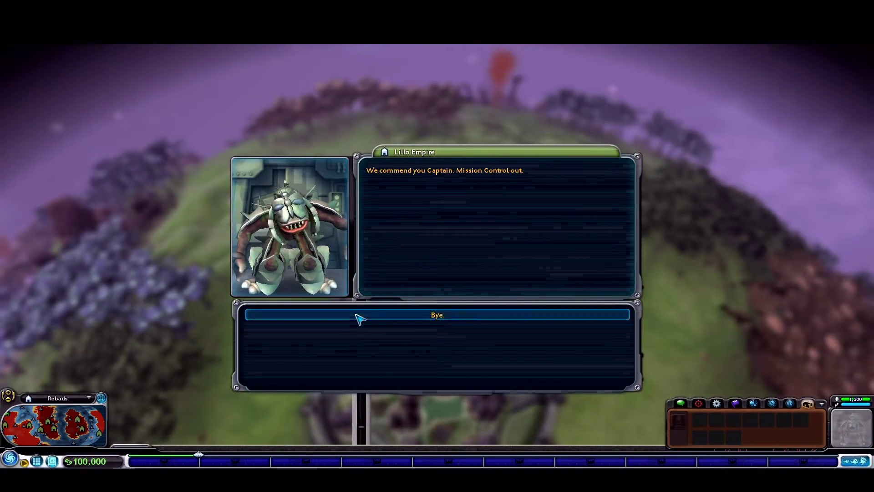
{"action": "left_click", "coordinate": [360, 320]}
{"action": "key", "text": "alt+Tab"}
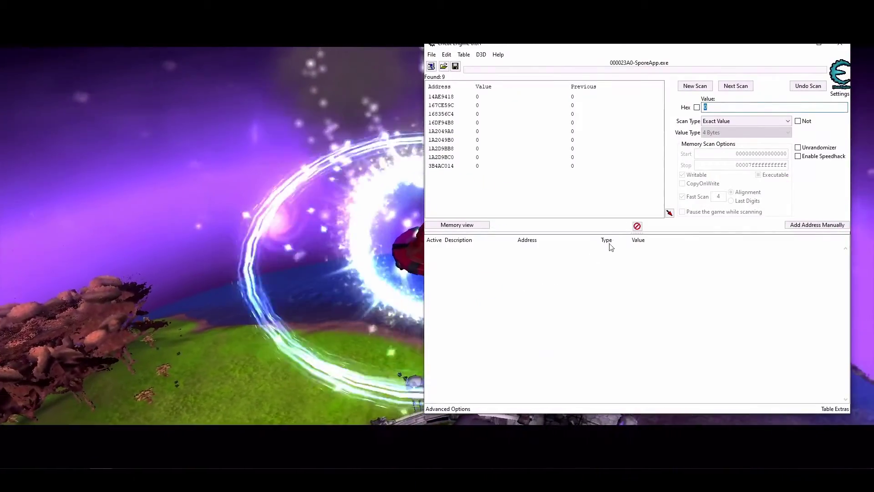
{"action": "key", "text": "alt+Tab"}
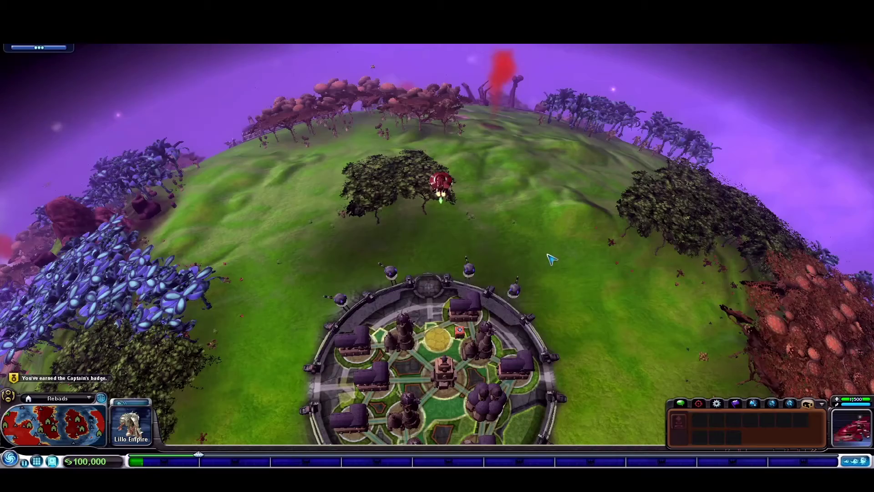
{"action": "key", "text": "alt+Tab"}
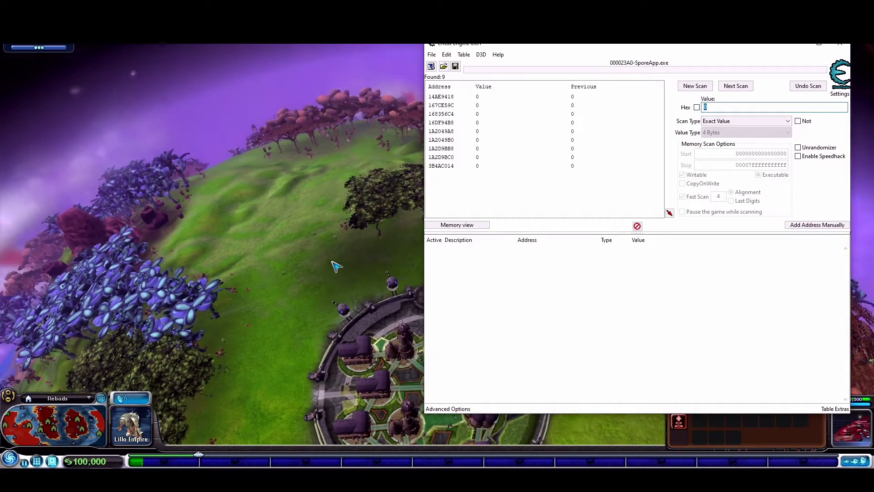
{"action": "scroll", "coordinate": [335, 266], "scroll_direction": "down", "scroll_amount": 5}
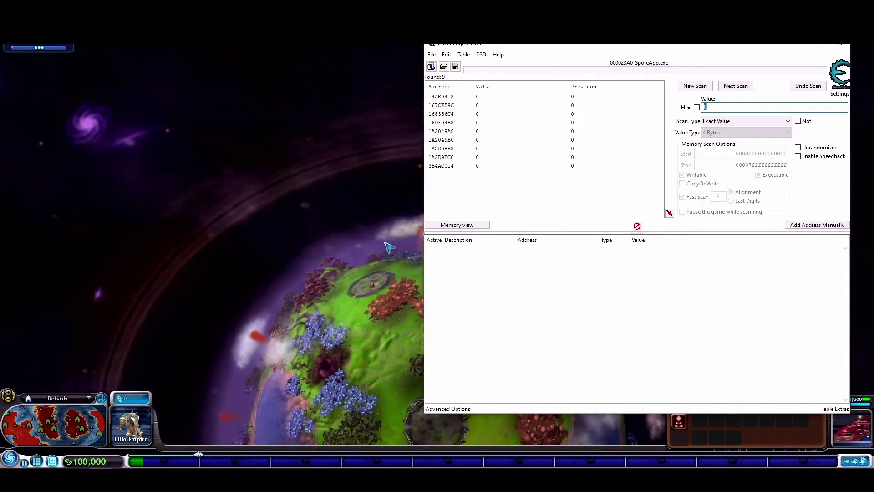
{"action": "scroll", "coordinate": [386, 246], "scroll_direction": "down", "scroll_amount": 5}
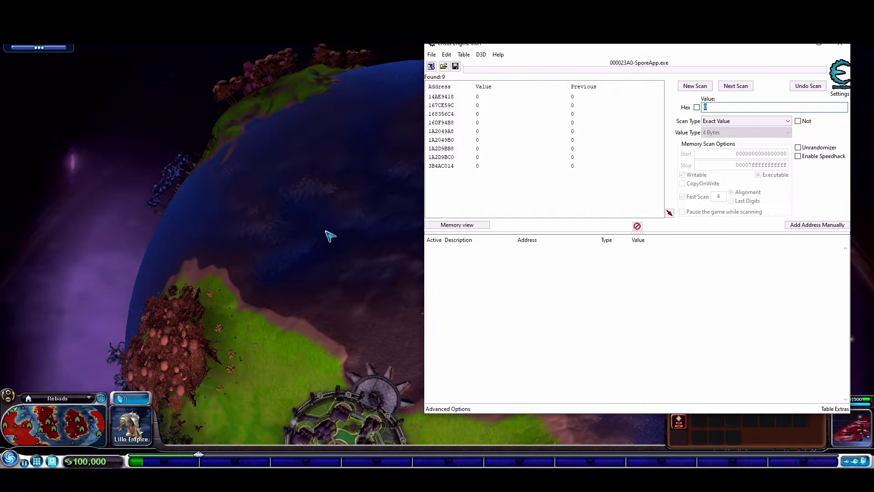
Add the first result 14AE9418 to the cheat table and select its saved record.
{"action": "left_click", "coordinate": [451, 96]}
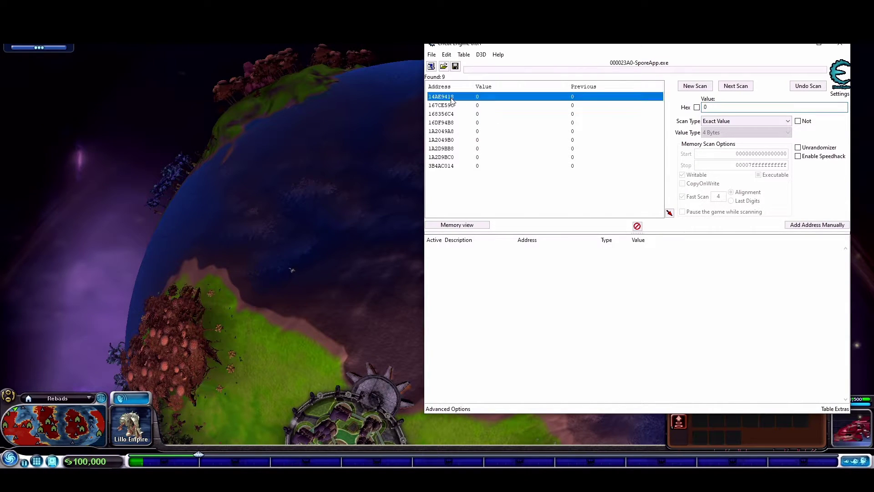
{"action": "double_click", "coordinate": [451, 96]}
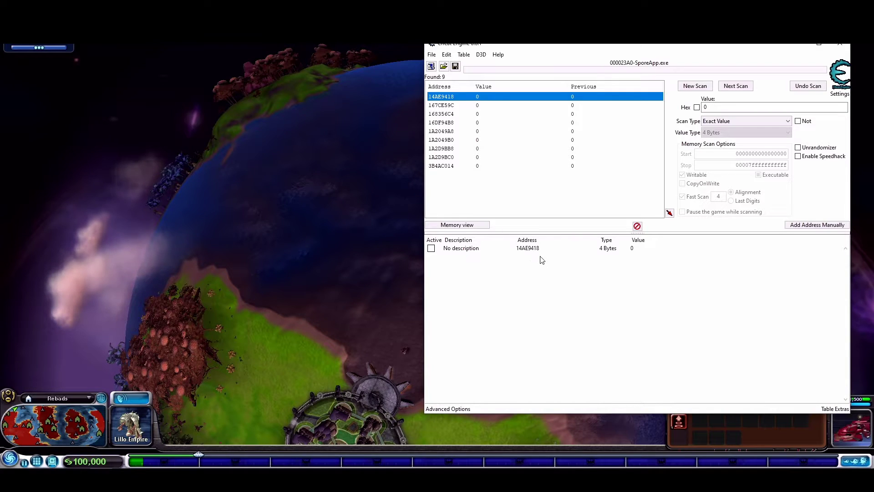
{"action": "left_click", "coordinate": [533, 249]}
Find out what writes to 14AE9418 during a load and view the inc [ecx+58] instruction's extra info.
{"action": "right_click", "coordinate": [534, 250]}
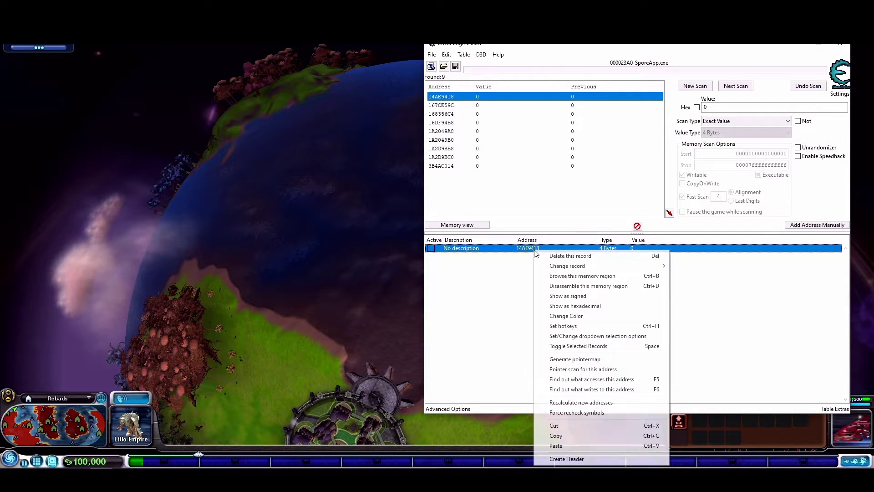
{"action": "left_click", "coordinate": [586, 390]}
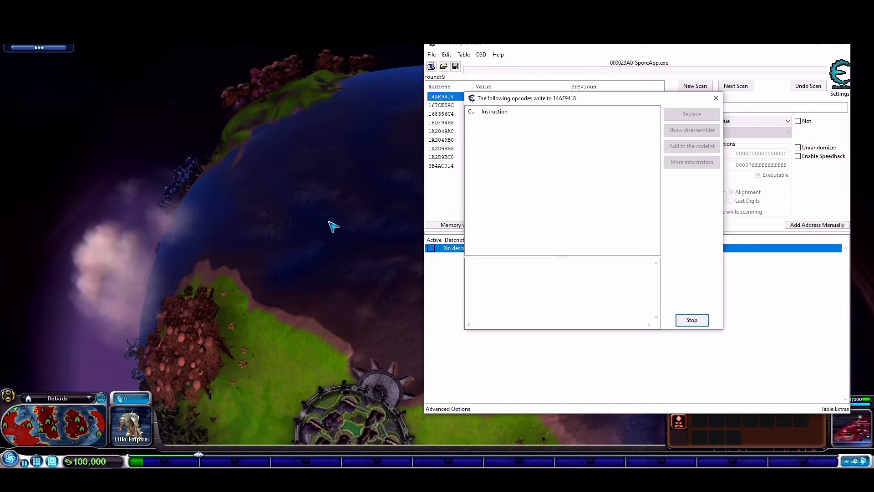
{"action": "left_click_drag", "start_coordinate": [330, 197], "coordinate": [378, 234]}
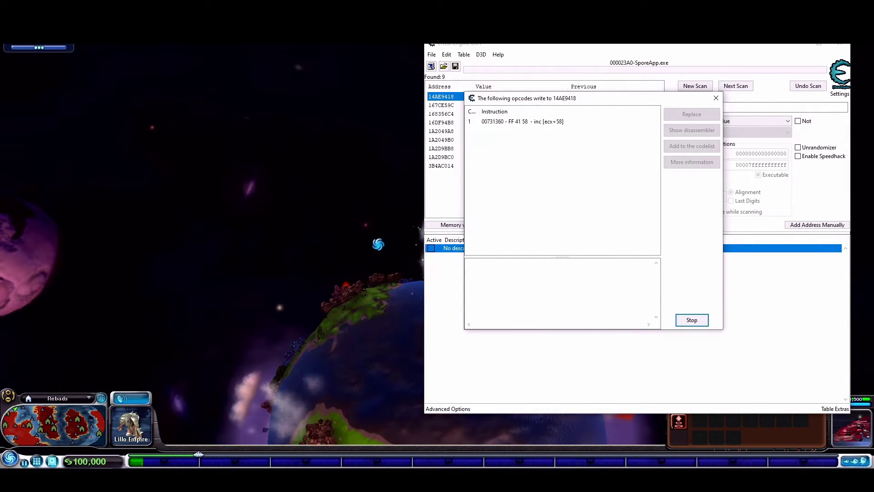
{"action": "scroll", "coordinate": [378, 235], "scroll_direction": "down", "scroll_amount": 5}
{"action": "scroll", "coordinate": [385, 261], "scroll_direction": "down", "scroll_amount": 5}
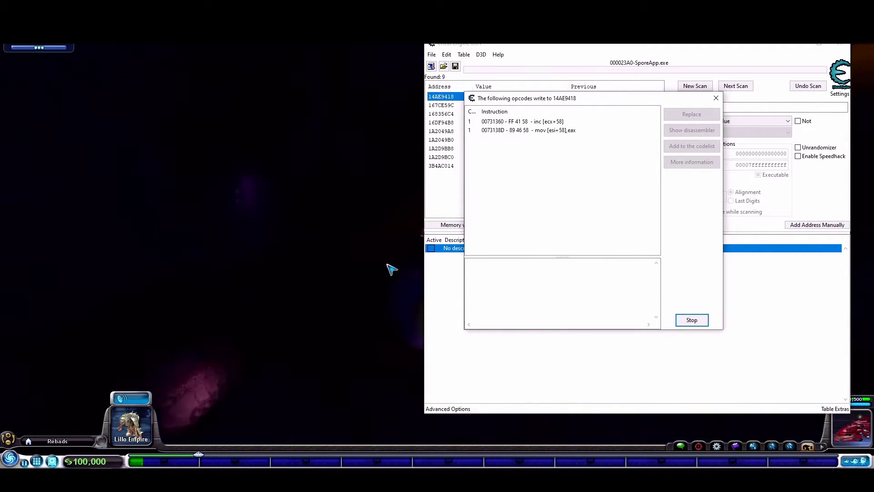
{"action": "scroll", "coordinate": [350, 263], "scroll_direction": "up", "scroll_amount": 8}
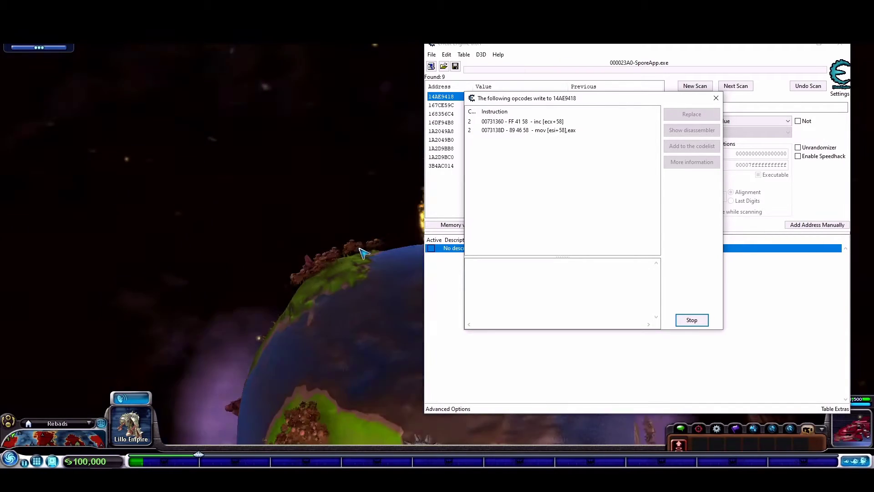
{"action": "left_click", "coordinate": [551, 123]}
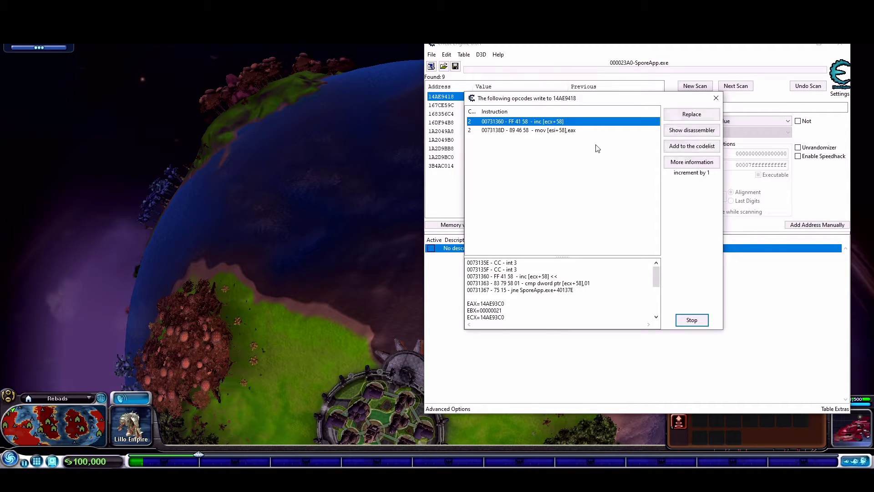
{"action": "left_click", "coordinate": [690, 162]}
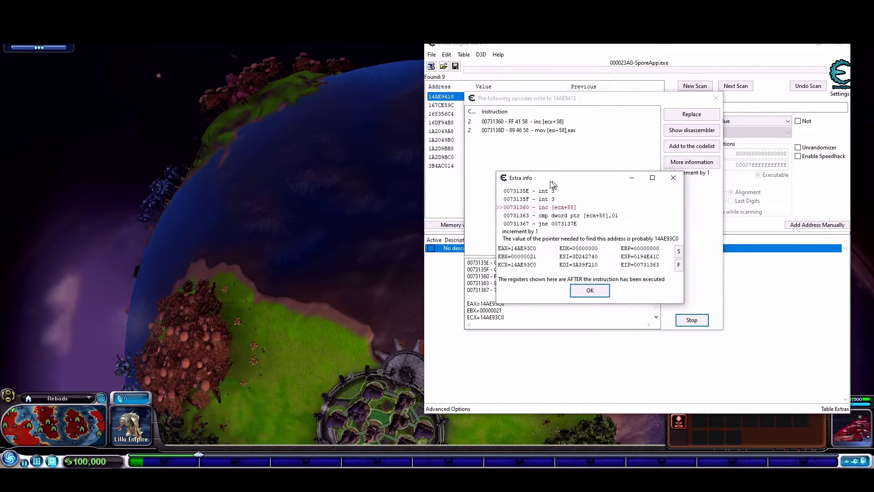
Rearrange the opcodes and Extra info windows so the probable pointer 14AE93C0 sits beside the scanner.
{"action": "left_click_drag", "start_coordinate": [530, 176], "coordinate": [585, 168]}
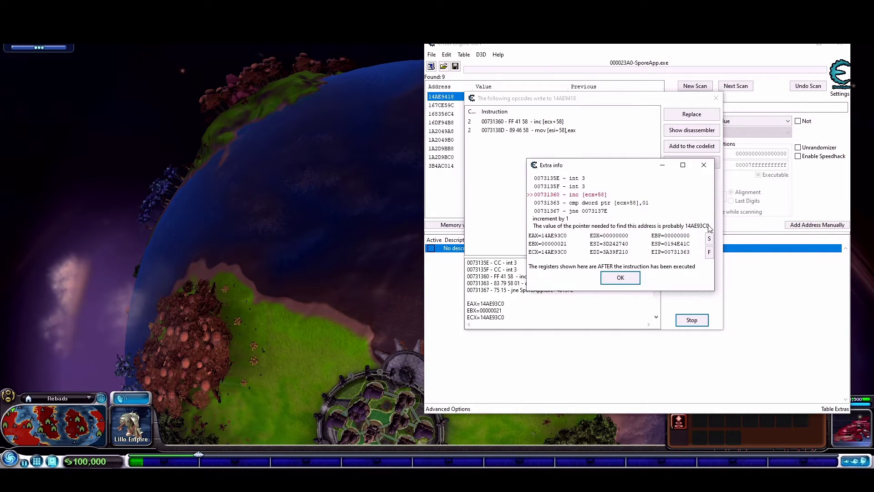
{"action": "left_click_drag", "start_coordinate": [635, 164], "coordinate": [459, 178]}
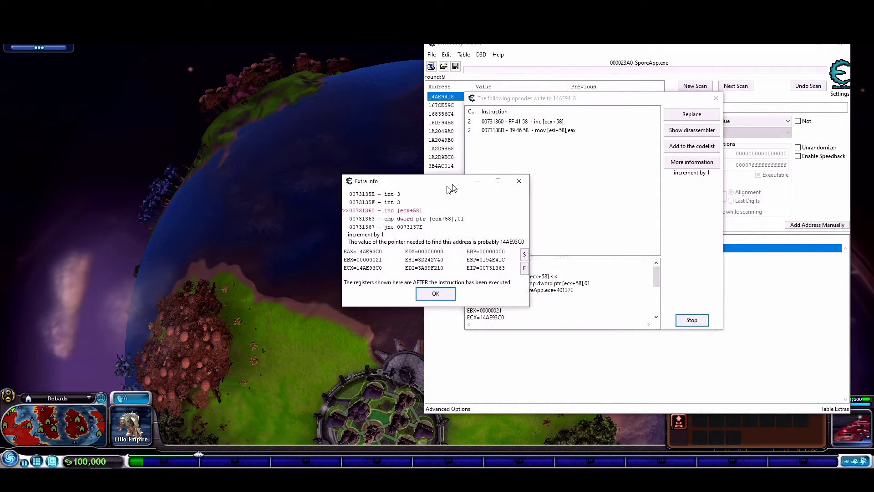
{"action": "left_click", "coordinate": [528, 181]}
{"action": "left_click_drag", "start_coordinate": [587, 98], "coordinate": [275, 66]}
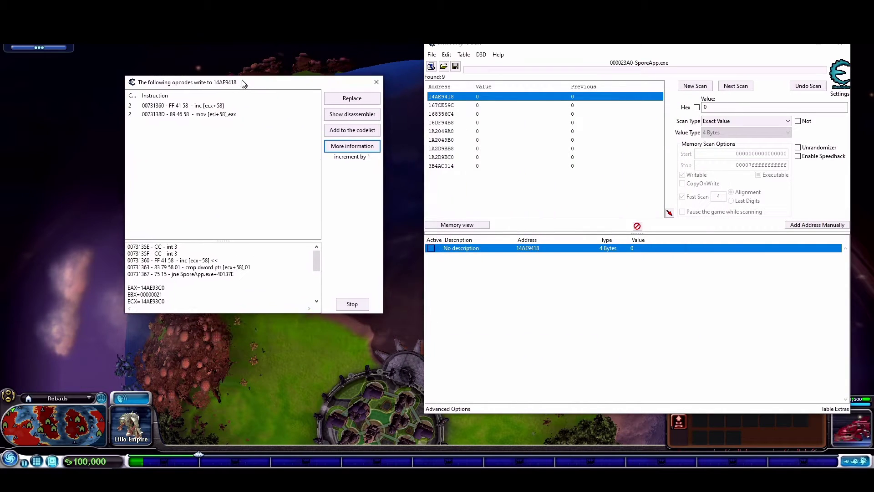
{"action": "left_click", "coordinate": [351, 130]}
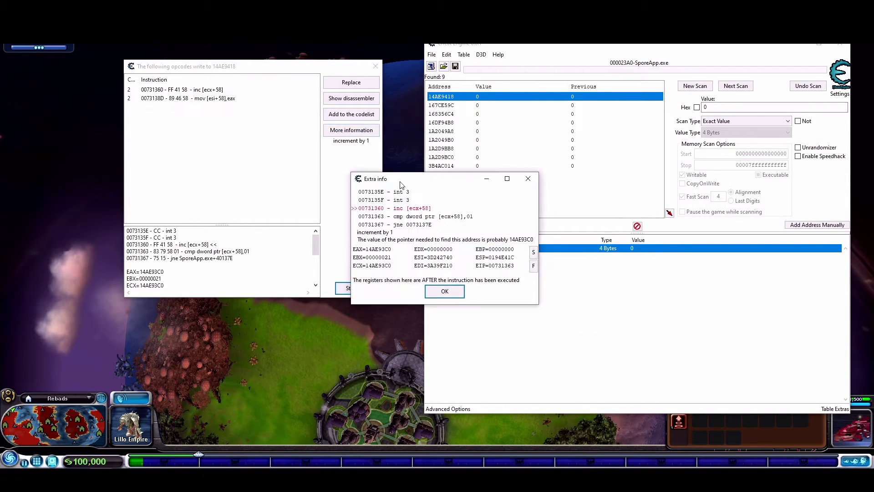
{"action": "mouse_move", "coordinate": [394, 179]}
{"action": "left_mouse_down"}
{"action": "mouse_move", "coordinate": [315, 177]}
{"action": "mouse_move", "coordinate": [280, 161]}
{"action": "left_mouse_up"}
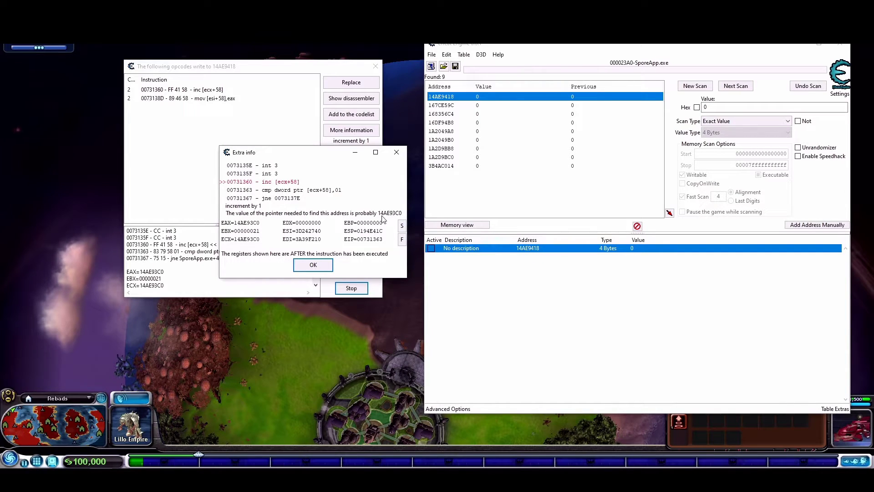
{"action": "left_click", "coordinate": [724, 107]}
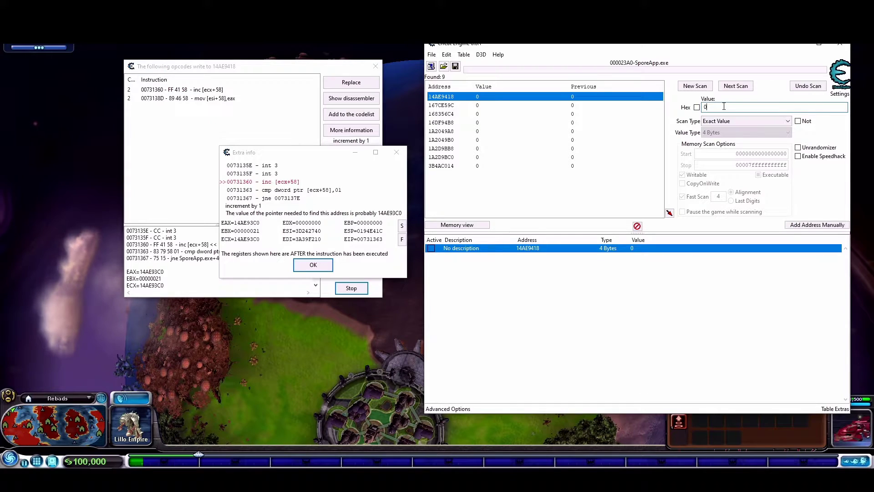
Run a new hex scan for the value 14AE93C0, finding 3 addresses.
{"action": "left_click", "coordinate": [697, 108]}
{"action": "type", "text": "0000000"}
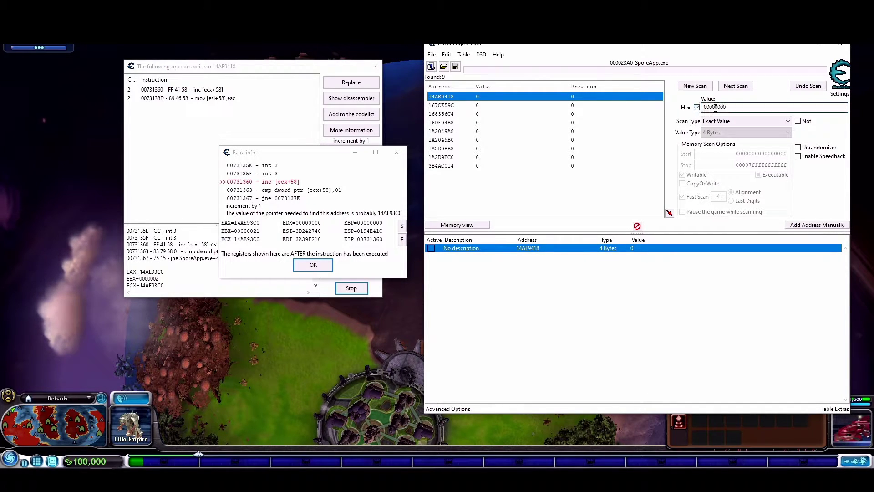
{"action": "left_click_drag", "start_coordinate": [731, 107], "coordinate": [699, 108]}
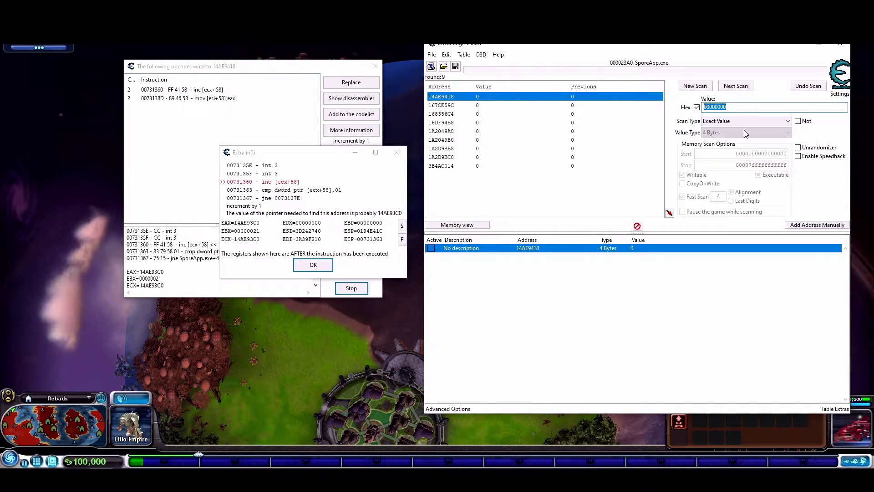
{"action": "type", "text": "14AE93"}
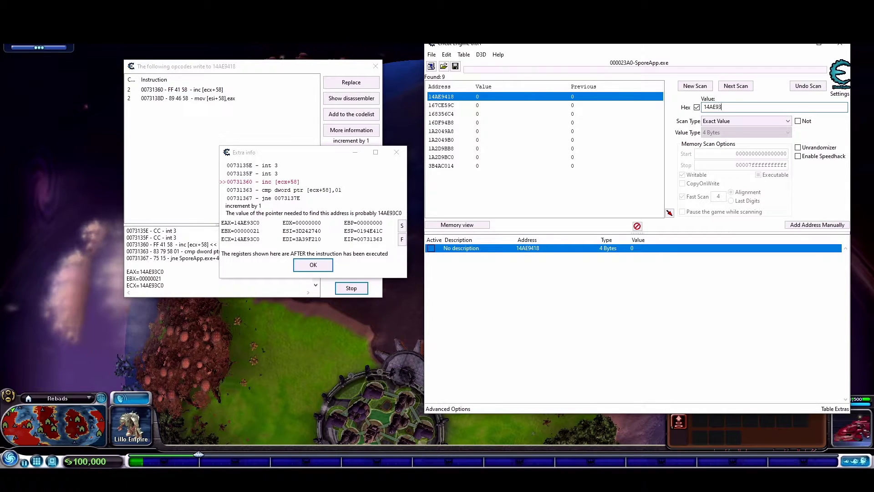
{"action": "type", "text": "C0"}
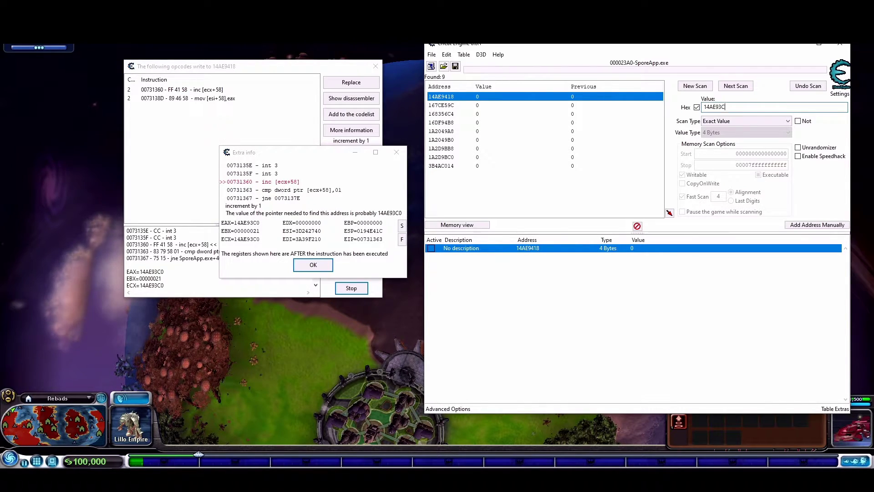
{"action": "left_click", "coordinate": [694, 86]}
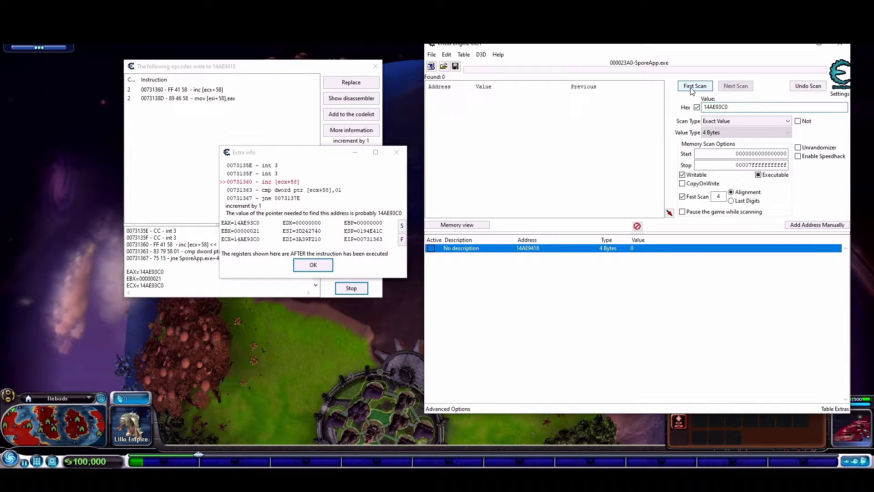
{"action": "left_click", "coordinate": [694, 86]}
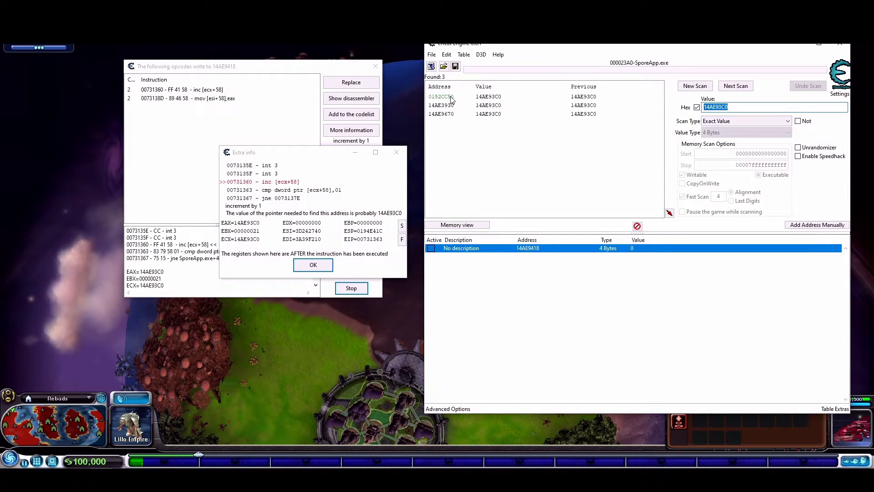
Add the found address 0152CC50 to the address table and bring up its actions.
{"action": "double_click", "coordinate": [452, 97]}
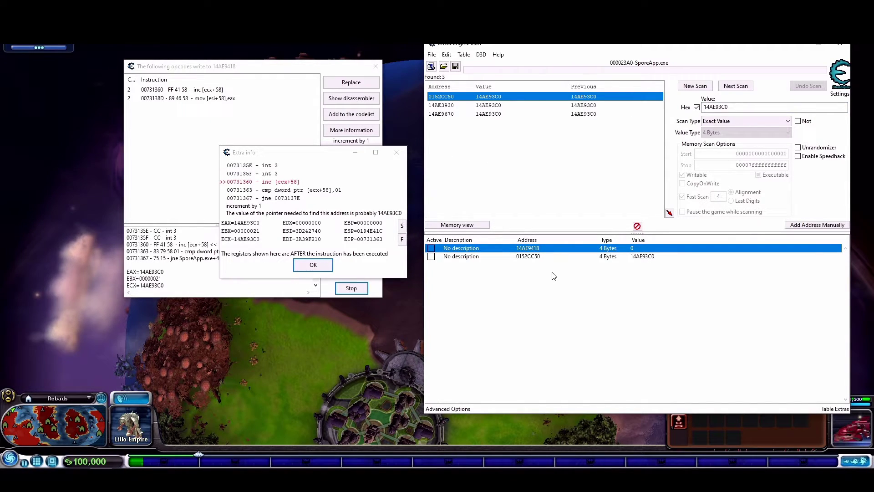
{"action": "left_click", "coordinate": [527, 257]}
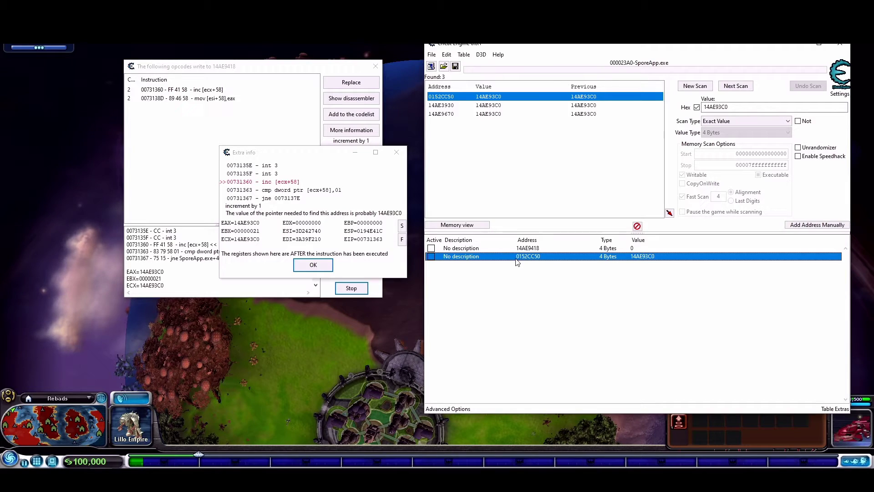
{"action": "right_click", "coordinate": [540, 261]}
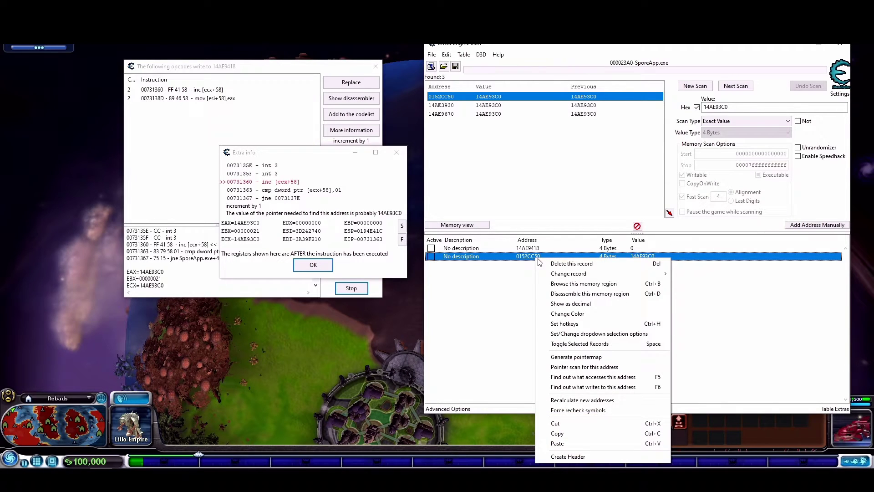
Find what accesses 0152CC50 and highlight the 11FCC50 offset in mov eax,[SporeApp.exe+11FCC50].
{"action": "left_click", "coordinate": [590, 377]}
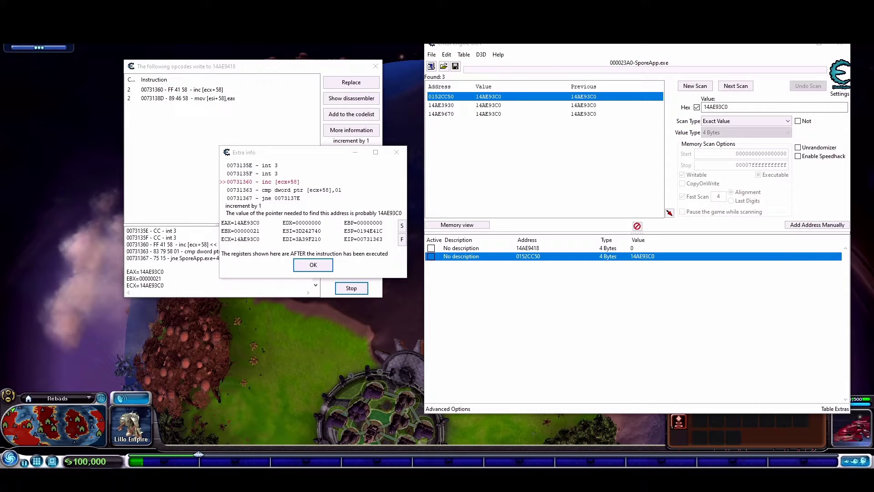
{"action": "left_click_drag", "start_coordinate": [471, 156], "coordinate": [393, 115]}
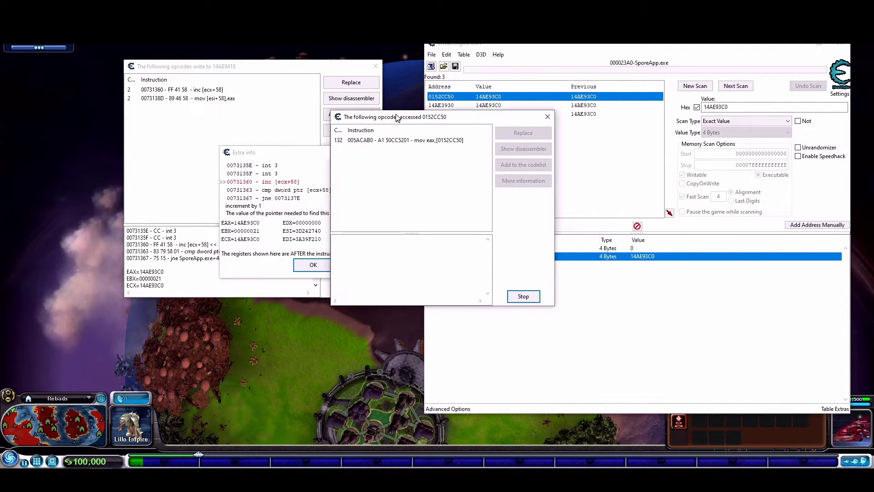
{"action": "left_click", "coordinate": [402, 138]}
{"action": "left_click_drag", "start_coordinate": [383, 299], "coordinate": [470, 300]}
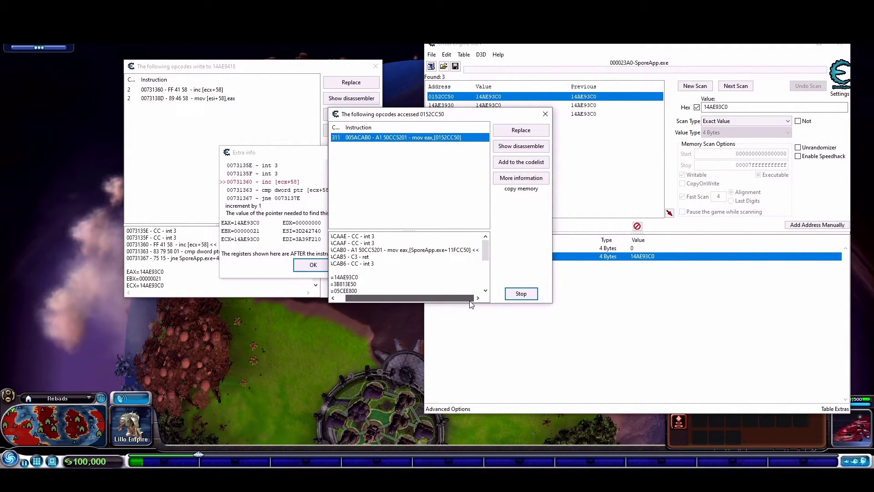
{"action": "left_click_drag", "start_coordinate": [449, 250], "coordinate": [470, 254]}
Copy the offset and switch to the load-remover script, whose isLoading now reads 0x11FCC50, 0x58.
{"action": "key", "text": "ctrl+c"}
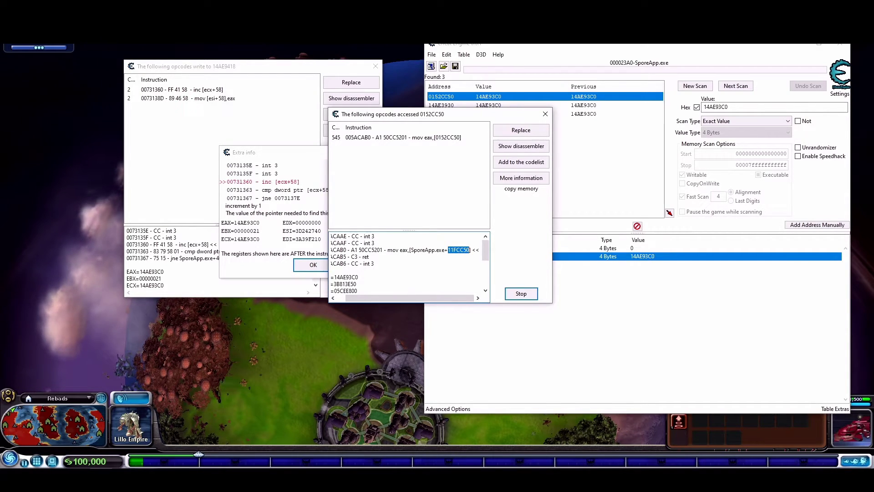
{"action": "key", "text": "alt+Tab"}
{"action": "mouse_move", "coordinate": [437, 77]}
{"action": "left_mouse_down"}
{"action": "mouse_move", "coordinate": [509, 173]}
{"action": "mouse_move", "coordinate": [555, 273]}
{"action": "left_mouse_up"}
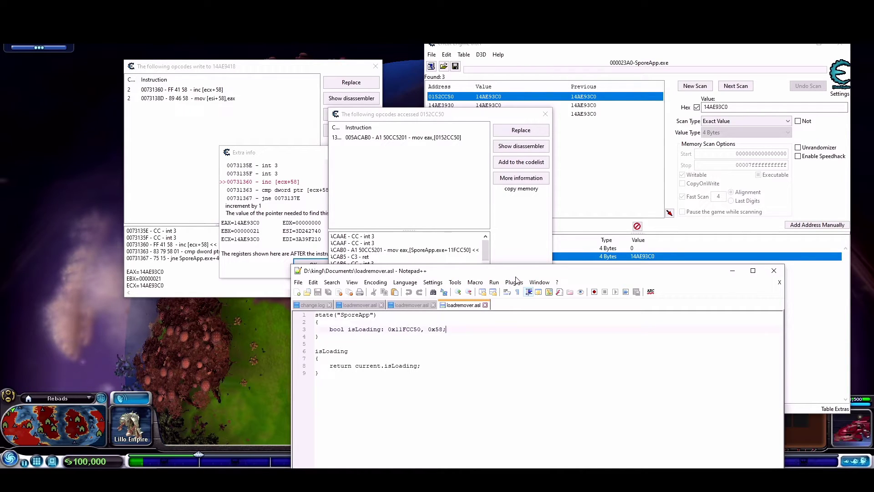
{"action": "left_click_drag", "start_coordinate": [516, 270], "coordinate": [511, 272]}
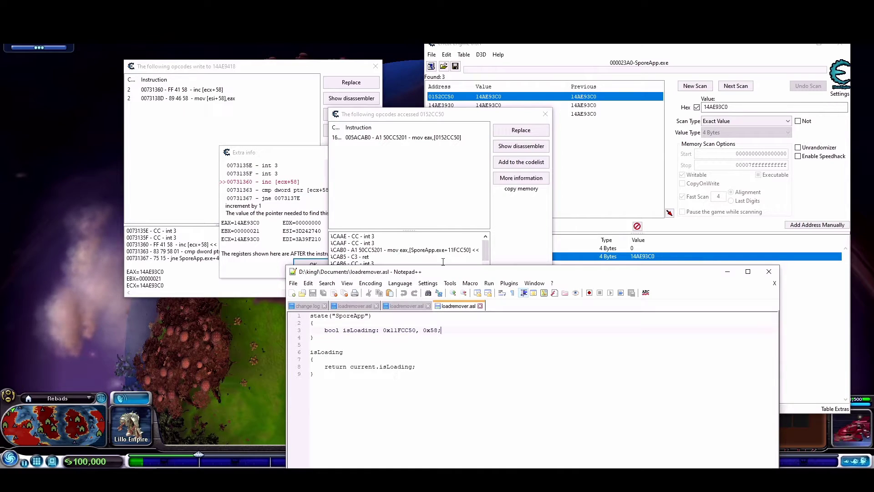
{"action": "left_click", "coordinate": [448, 249]}
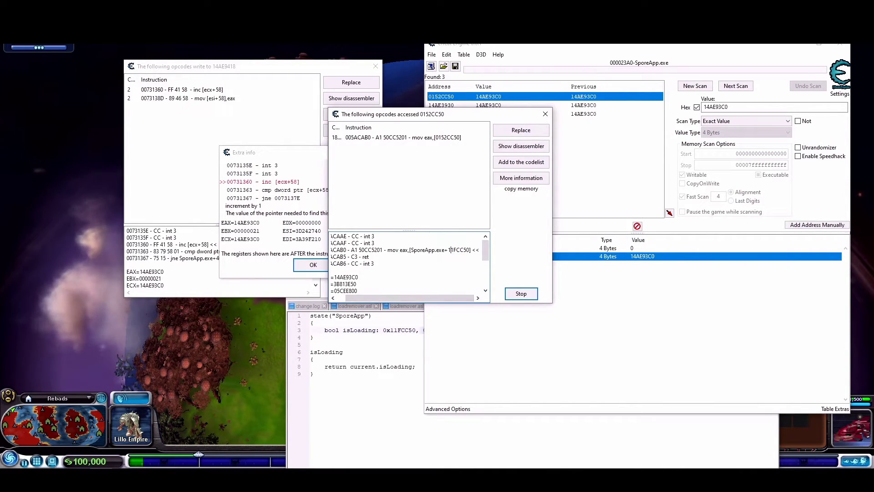
{"action": "left_click", "coordinate": [360, 333]}
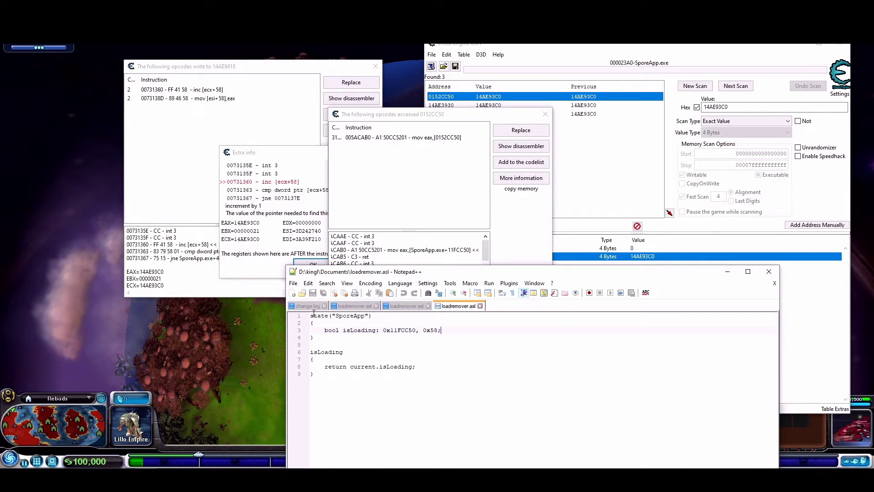
{"action": "left_click_drag", "start_coordinate": [312, 315], "coordinate": [436, 330]}
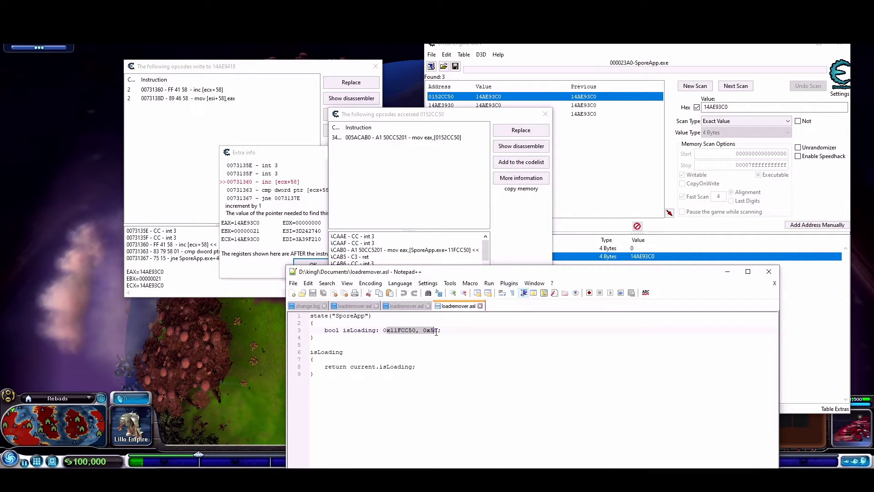
{"action": "left_click", "coordinate": [439, 332]}
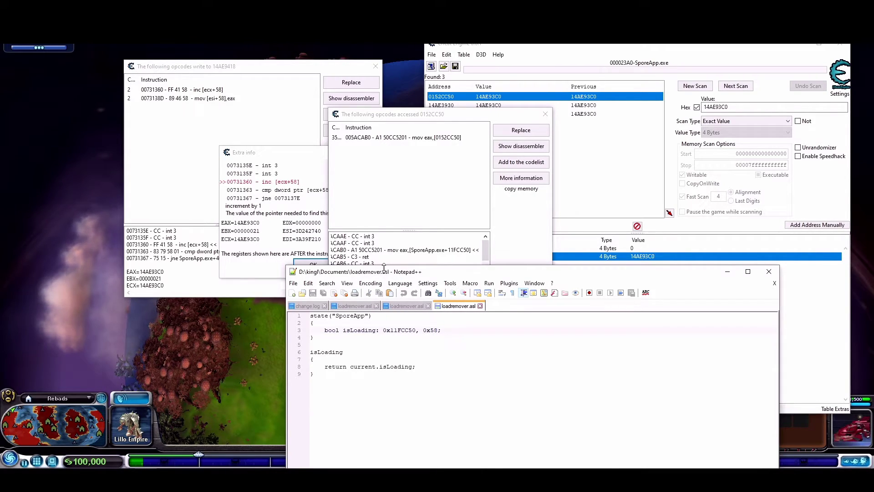
Save the script to Documents as loadremoverForTut.asl via Save As.
{"action": "left_click_drag", "start_coordinate": [389, 274], "coordinate": [440, 138]}
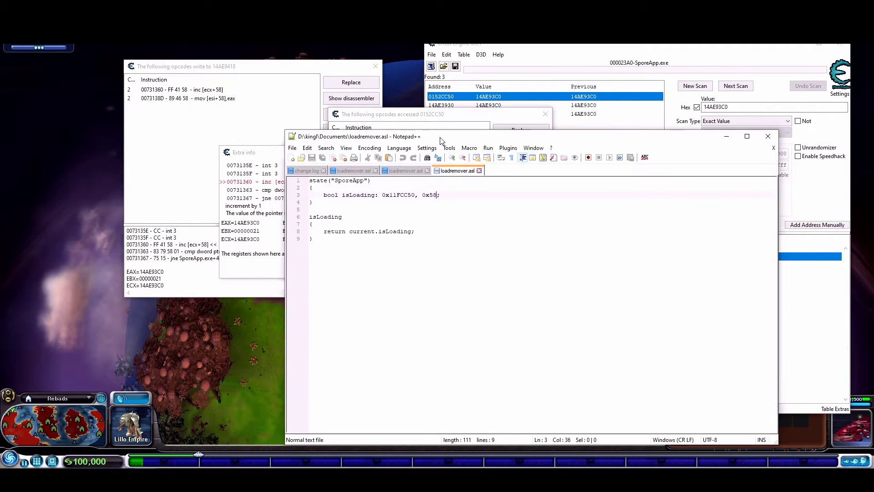
{"action": "left_click", "coordinate": [294, 148]}
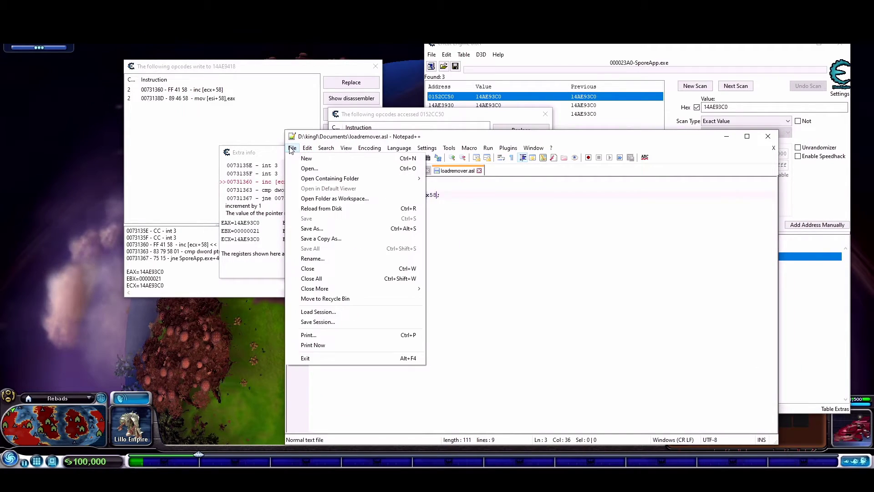
{"action": "left_click", "coordinate": [320, 238]}
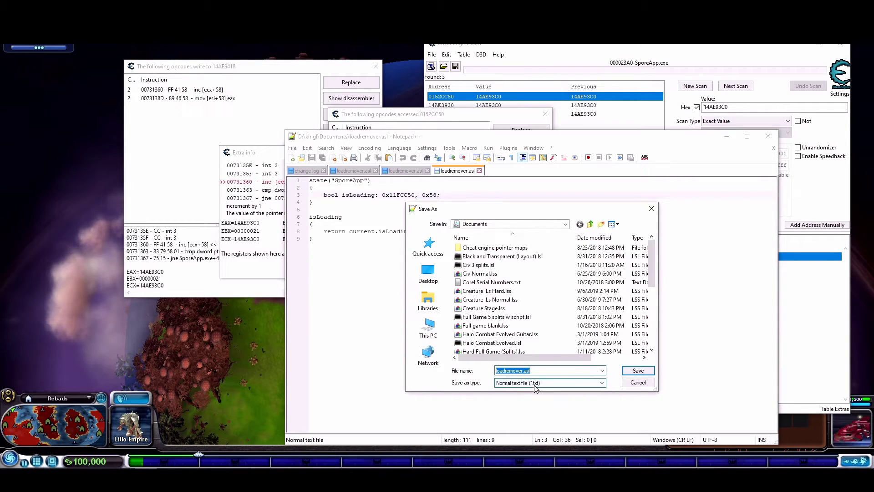
{"action": "left_click", "coordinate": [534, 370]}
{"action": "type", "text": "ForTut"}
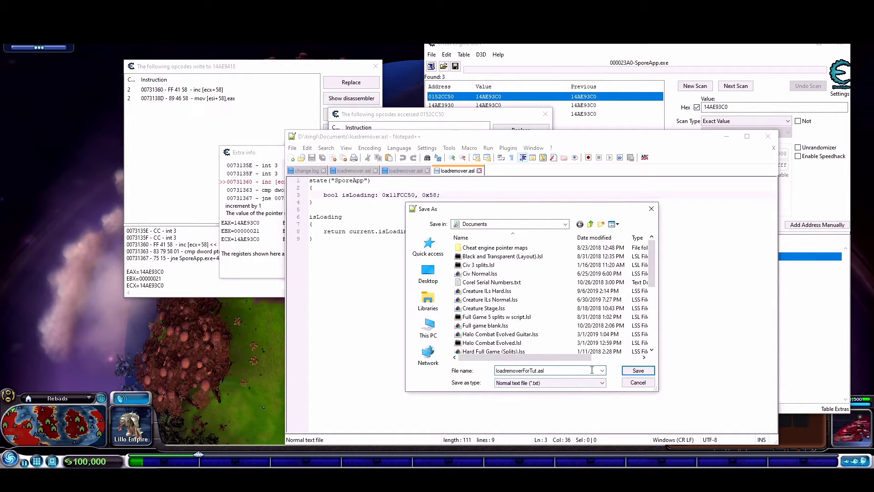
{"action": "left_click", "coordinate": [637, 370]}
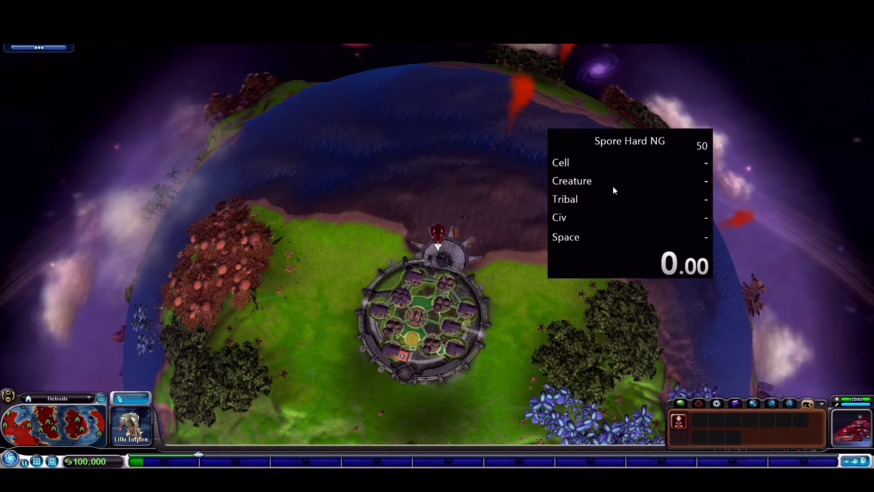
In Edit Layout, add a Scriptable Auto Splitter component and move Title back to the top.
{"action": "right_click", "coordinate": [612, 187]}
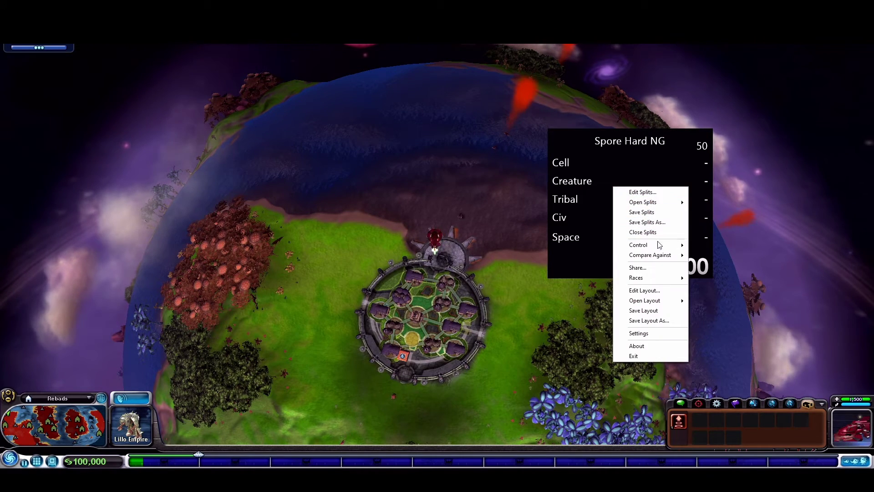
{"action": "left_click", "coordinate": [642, 290]}
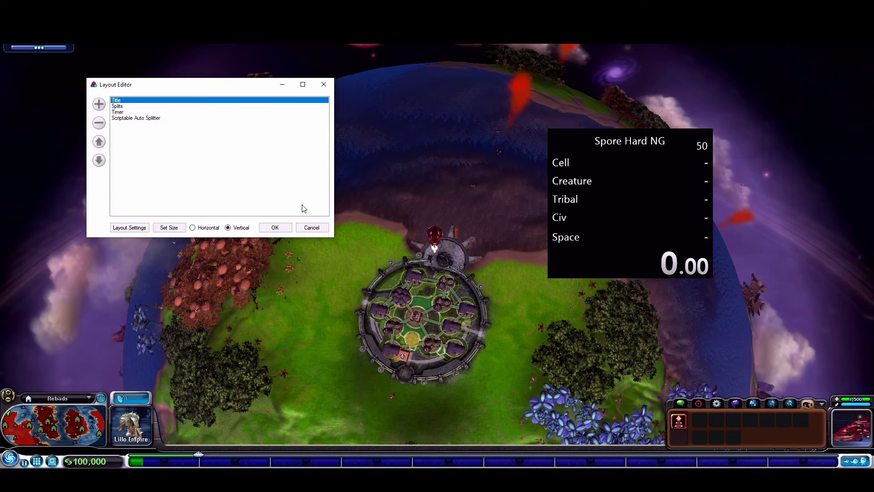
{"action": "left_click", "coordinate": [100, 103]}
{"action": "mouse_move", "coordinate": [133, 142]}
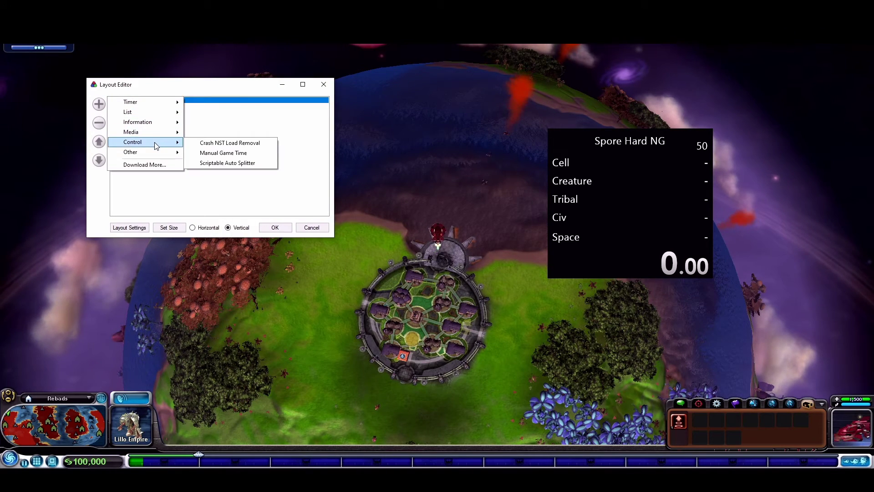
{"action": "left_click", "coordinate": [209, 164]}
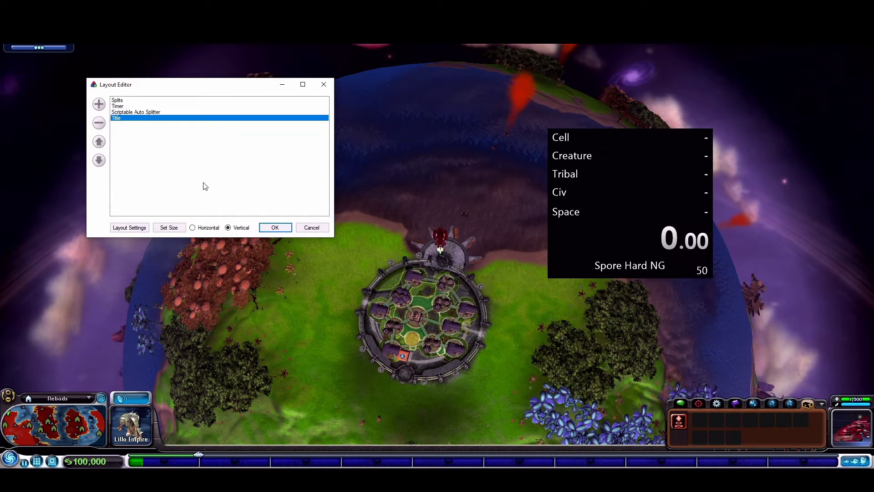
{"action": "left_click_drag", "start_coordinate": [138, 118], "coordinate": [123, 99]}
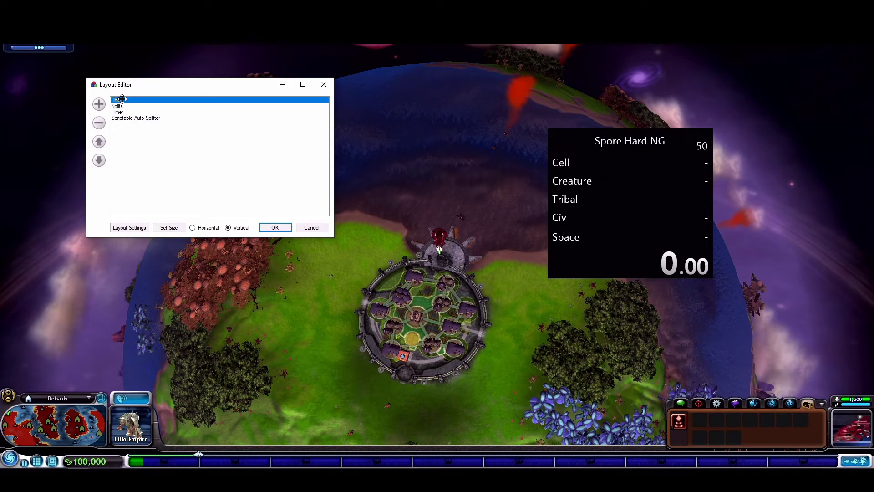
Set the auto splitter's script path to loadremoverForTut.asl and confirm the layout.
{"action": "double_click", "coordinate": [140, 118]}
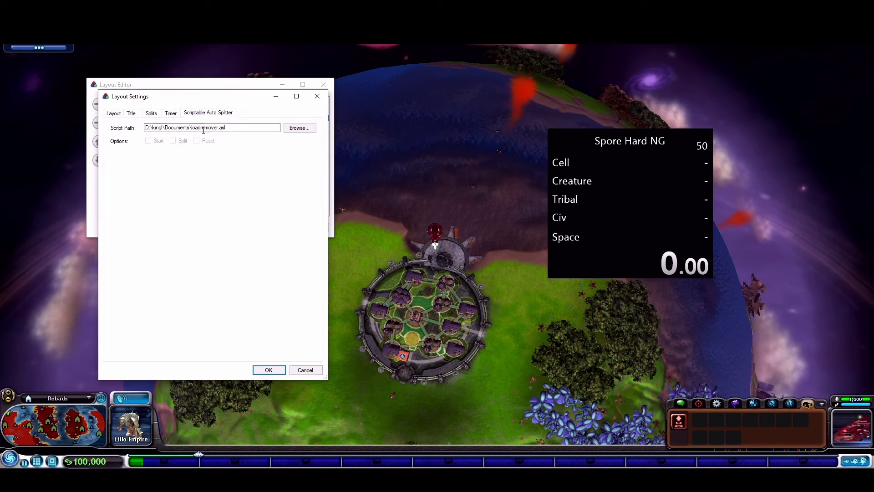
{"action": "left_click", "coordinate": [298, 128]}
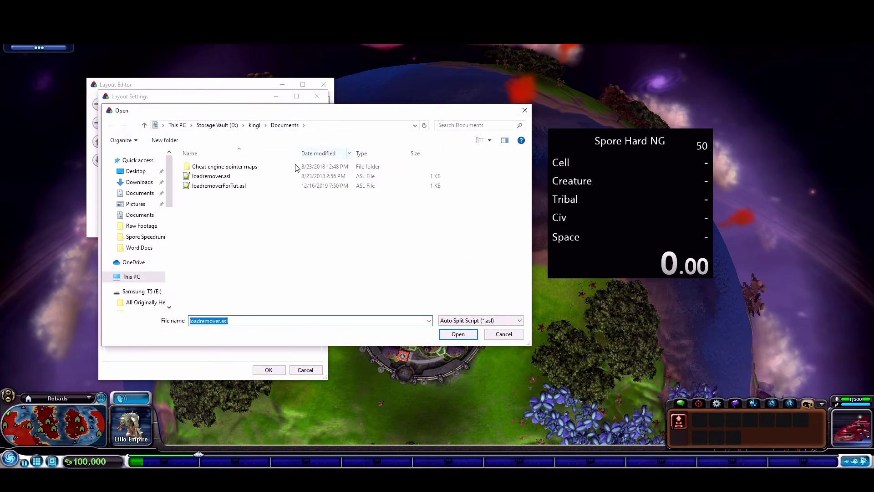
{"action": "left_click", "coordinate": [219, 186]}
{"action": "left_click", "coordinate": [458, 334]}
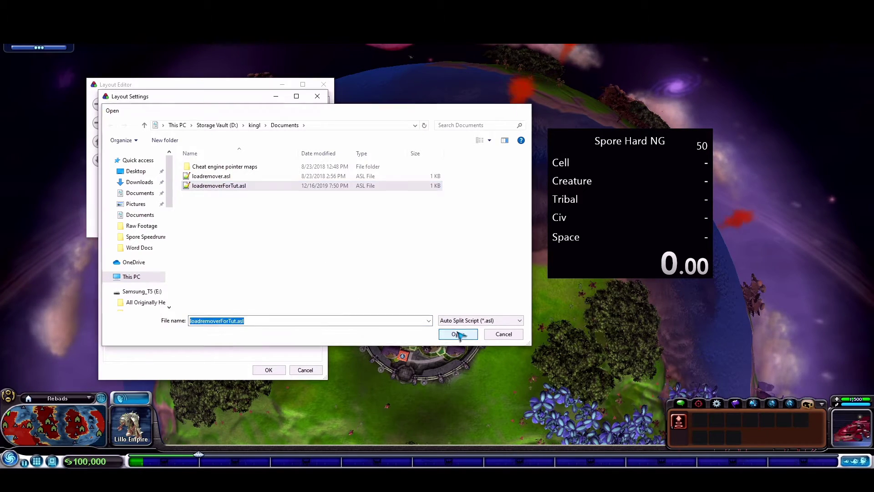
{"action": "left_click", "coordinate": [268, 369]}
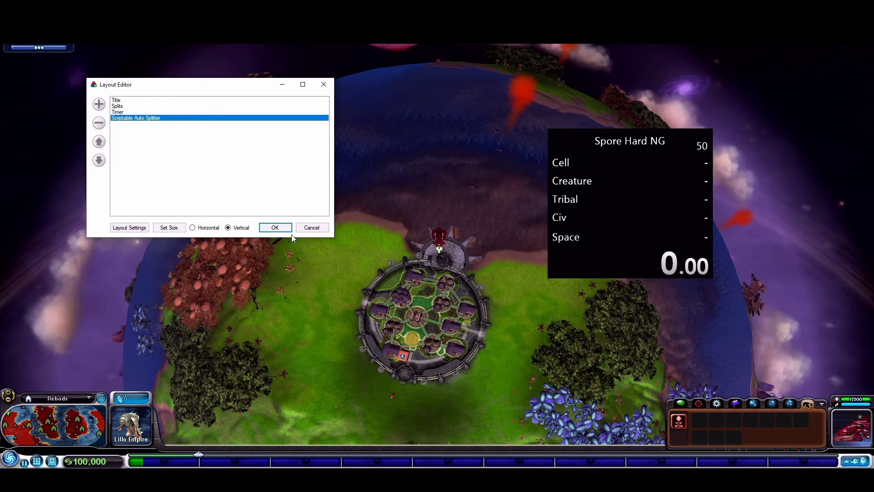
{"action": "left_click", "coordinate": [274, 228]}
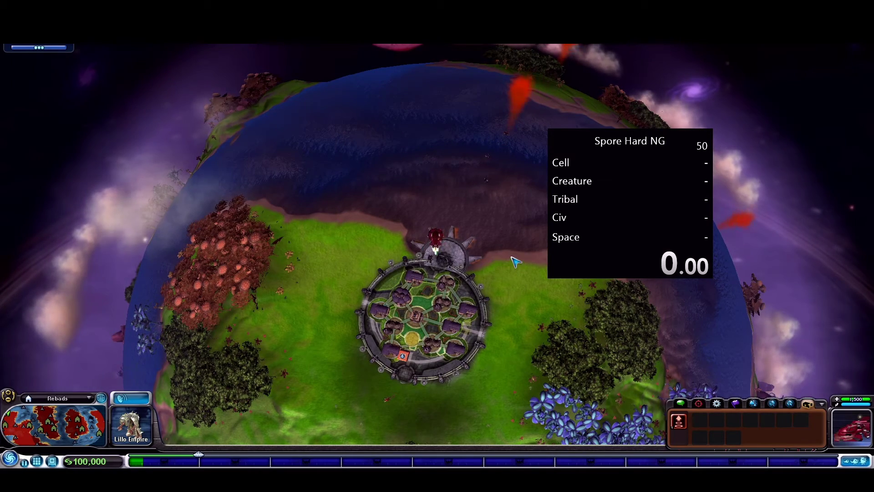
Start the run timer and quit the current game back to Spore's main menu.
{"action": "key", "text": "space"}
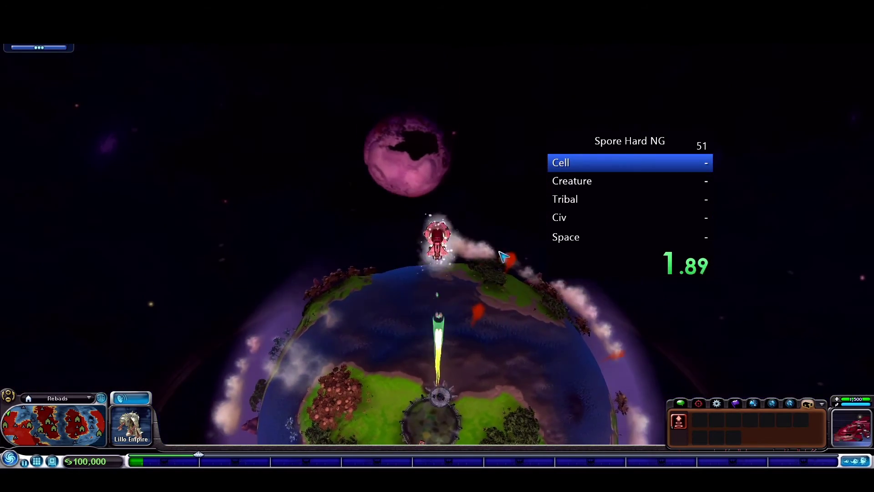
{"action": "scroll", "coordinate": [502, 273], "scroll_direction": "down", "scroll_amount": 8}
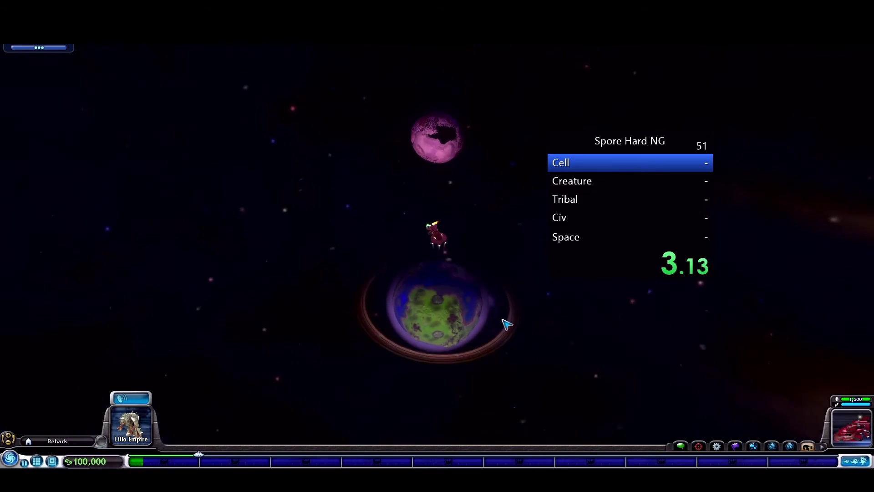
{"action": "scroll", "coordinate": [505, 324], "scroll_direction": "up", "scroll_amount": 8}
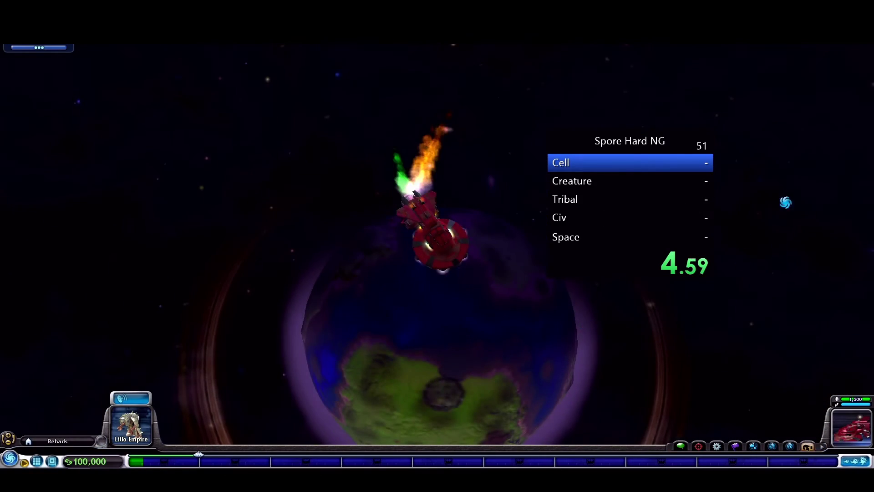
{"action": "scroll", "coordinate": [785, 202], "scroll_direction": "up", "scroll_amount": 8}
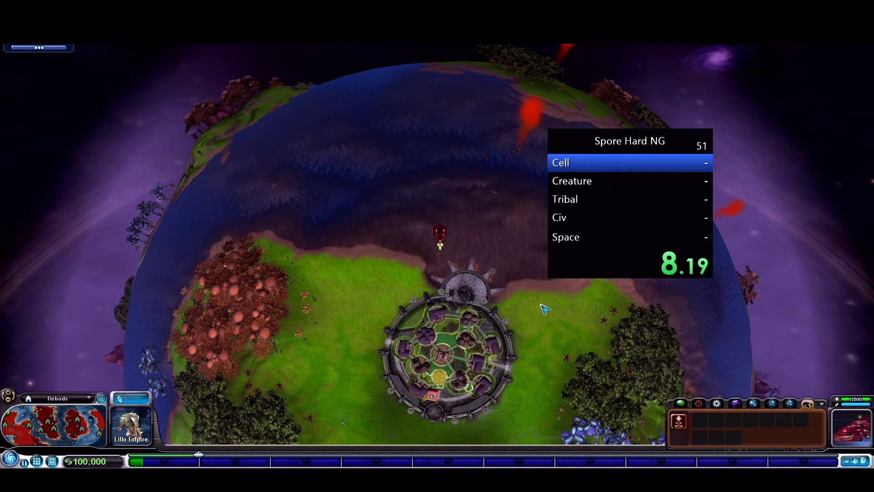
{"action": "key", "text": "Escape"}
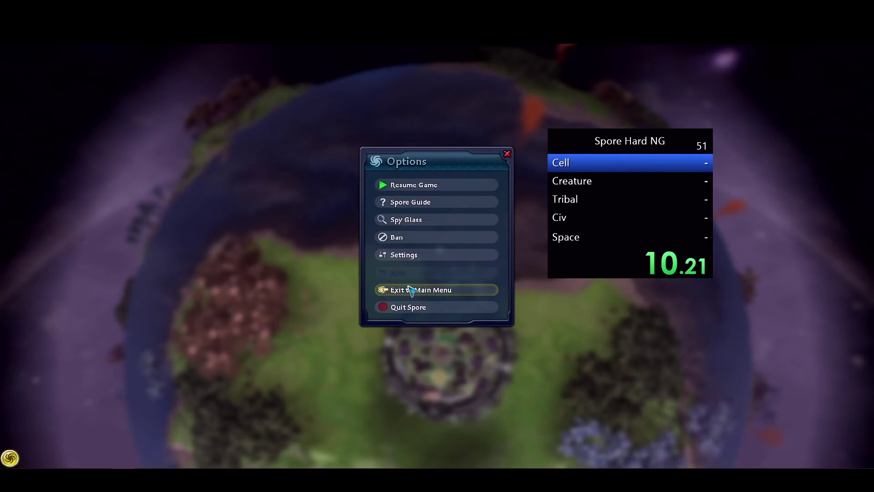
{"action": "left_click", "coordinate": [504, 284]}
{"action": "left_click", "coordinate": [537, 261]}
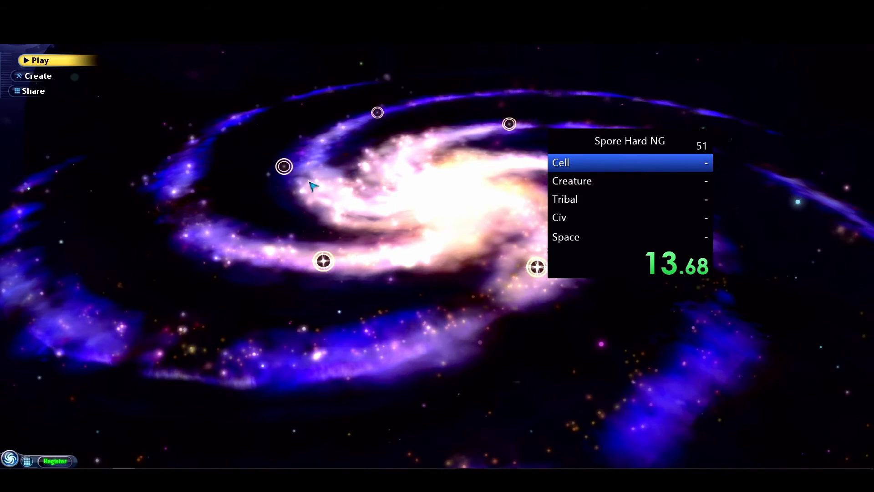
Begin a new Space-stage game on the saved planet, picking a captain and reaching the loading screen.
{"action": "left_click", "coordinate": [312, 180]}
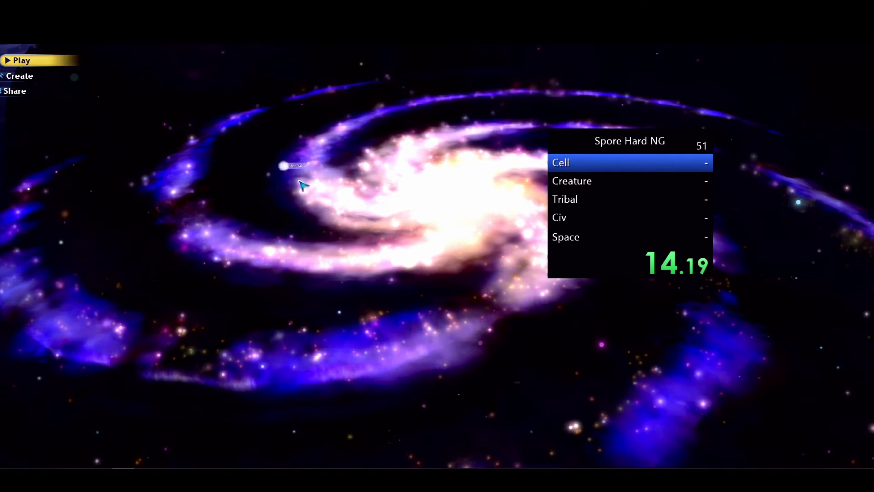
{"action": "left_click", "coordinate": [471, 280]}
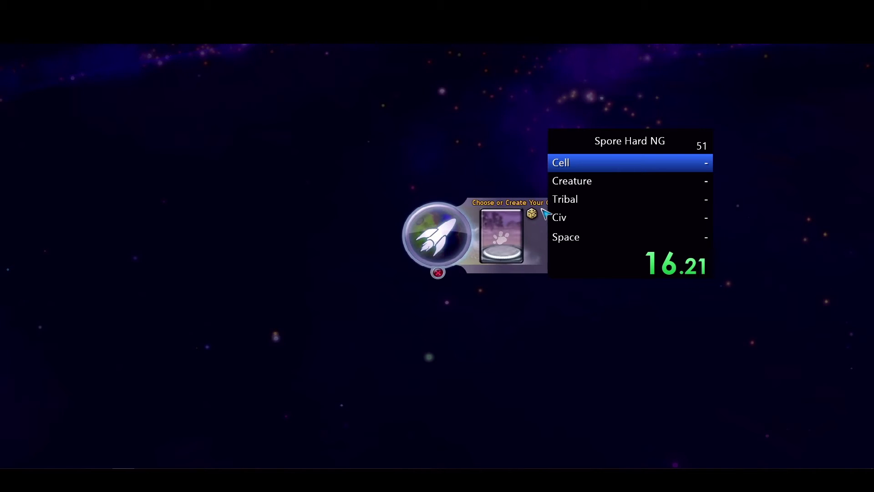
{"action": "left_click_drag", "start_coordinate": [605, 140], "coordinate": [621, 76]}
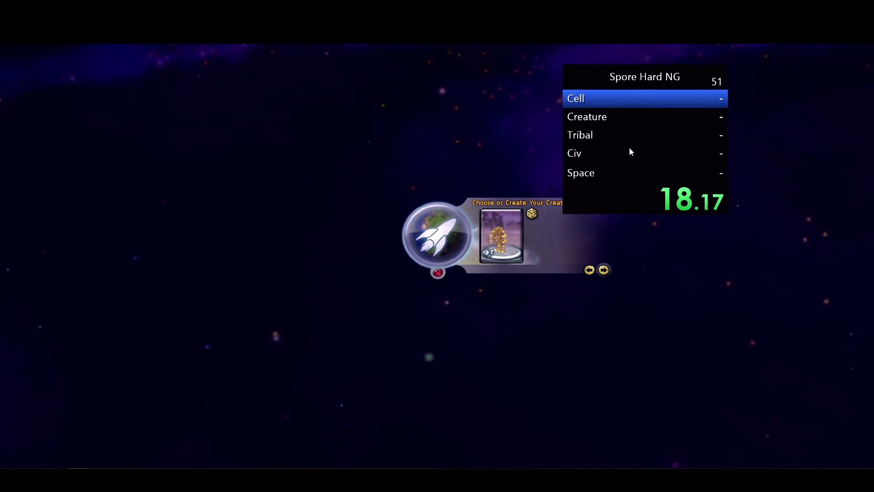
{"action": "left_click", "coordinate": [603, 269]}
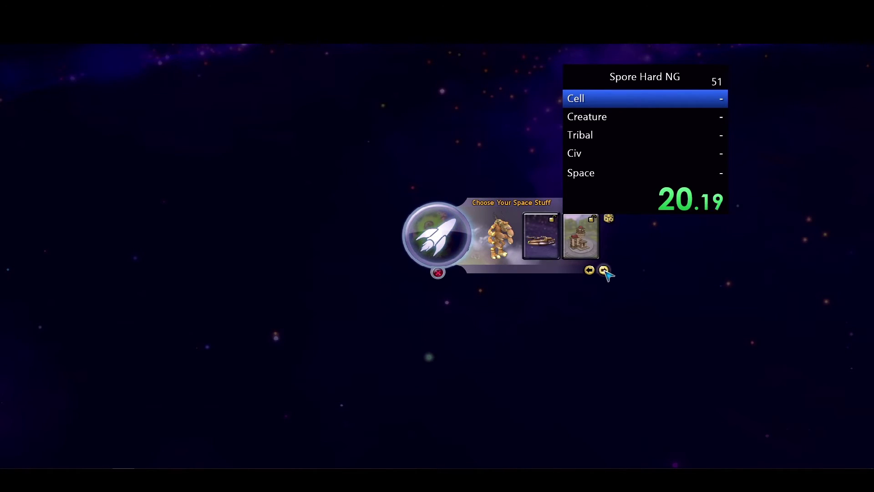
{"action": "left_click", "coordinate": [604, 270]}
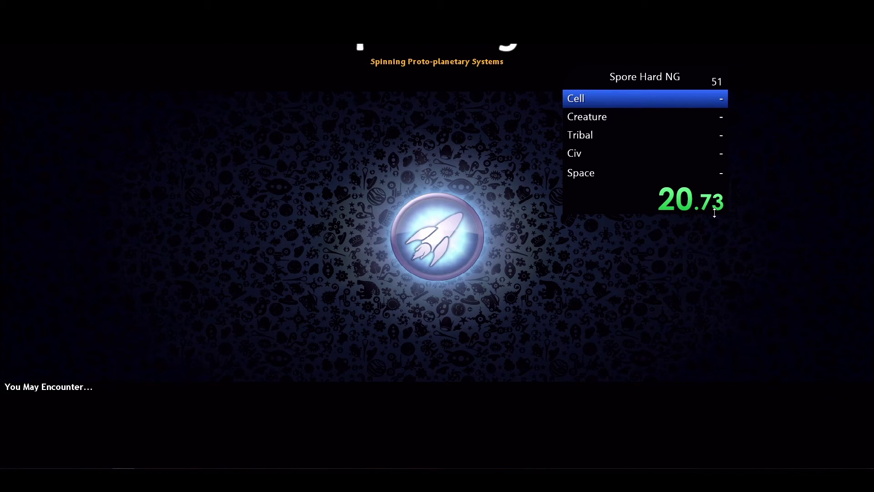
Set LiveSplit's Compare Against option to Game Time so loading pauses count.
{"action": "right_click", "coordinate": [618, 132]}
{"action": "mouse_move", "coordinate": [656, 201]}
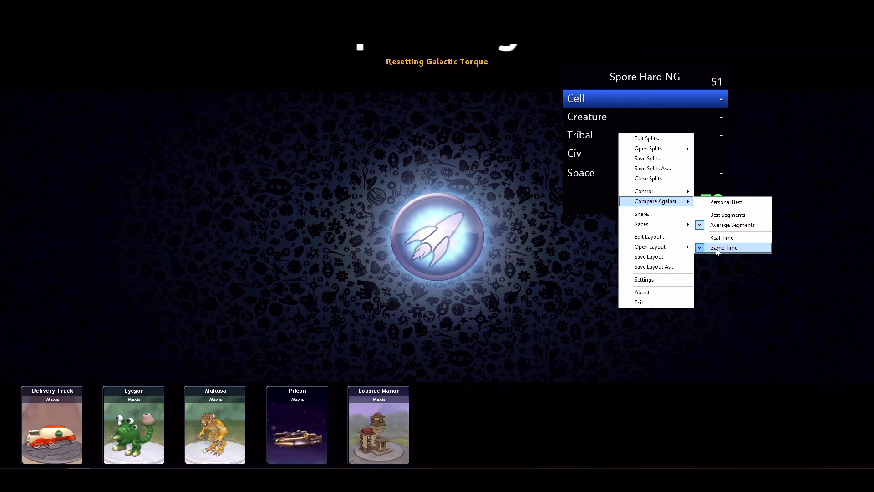
{"action": "left_click", "coordinate": [567, 284]}
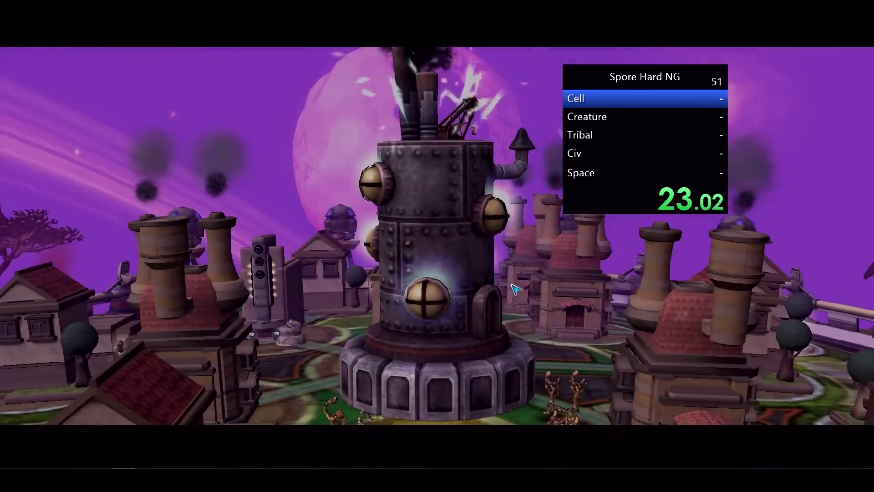
Skip the intro, decline the test-flight tutorial, launch the ship, then reset the timer to 0.00.
{"action": "key", "text": "Escape"}
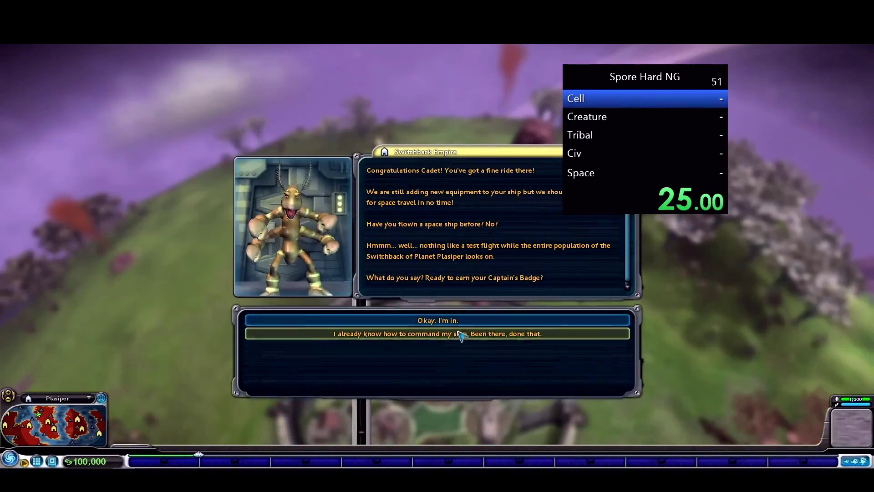
{"action": "left_click", "coordinate": [461, 411]}
{"action": "left_click", "coordinate": [462, 328]}
{"action": "left_click", "coordinate": [437, 320]}
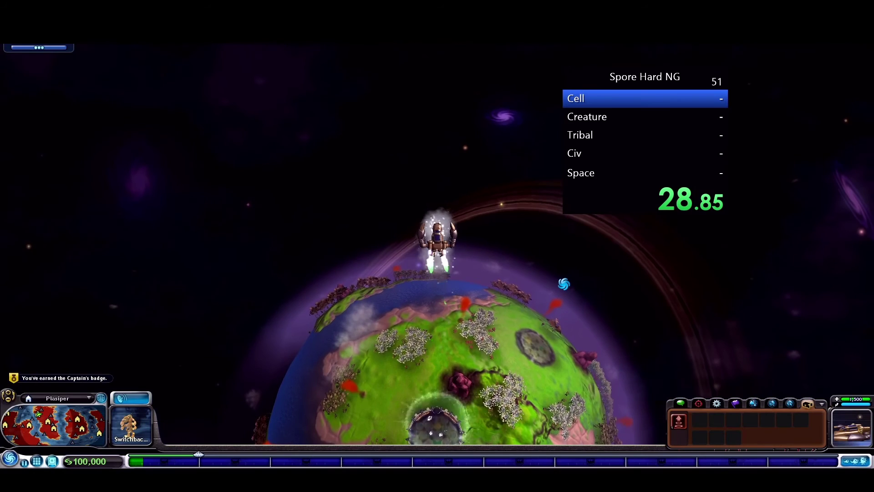
{"action": "scroll", "coordinate": [573, 281], "scroll_direction": "down", "scroll_amount": 5}
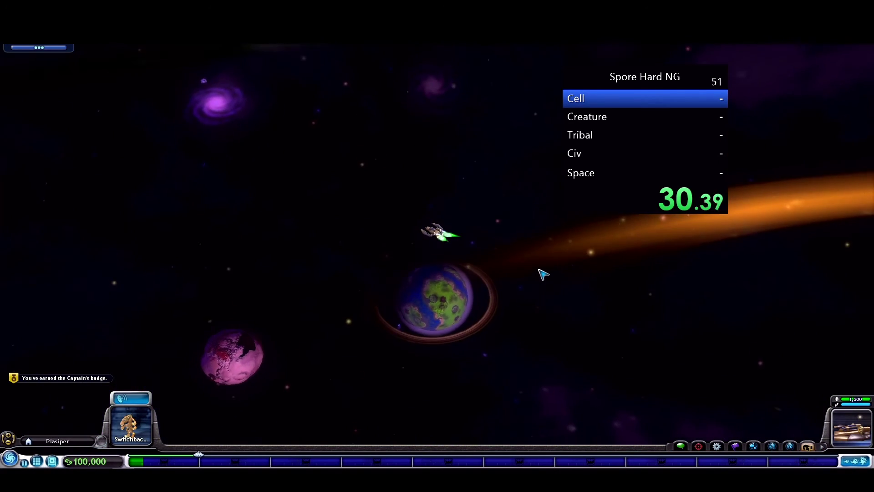
{"action": "scroll", "coordinate": [539, 273], "scroll_direction": "up", "scroll_amount": 5}
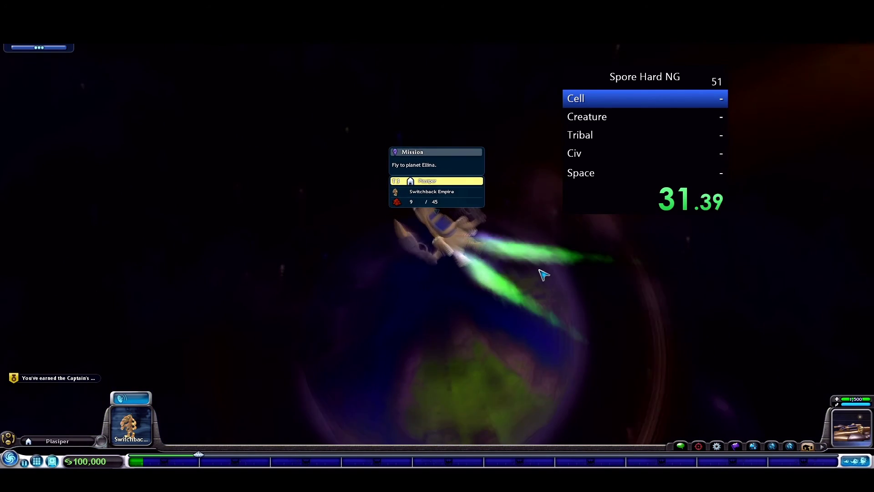
{"action": "scroll", "coordinate": [545, 276], "scroll_direction": "up", "scroll_amount": 5}
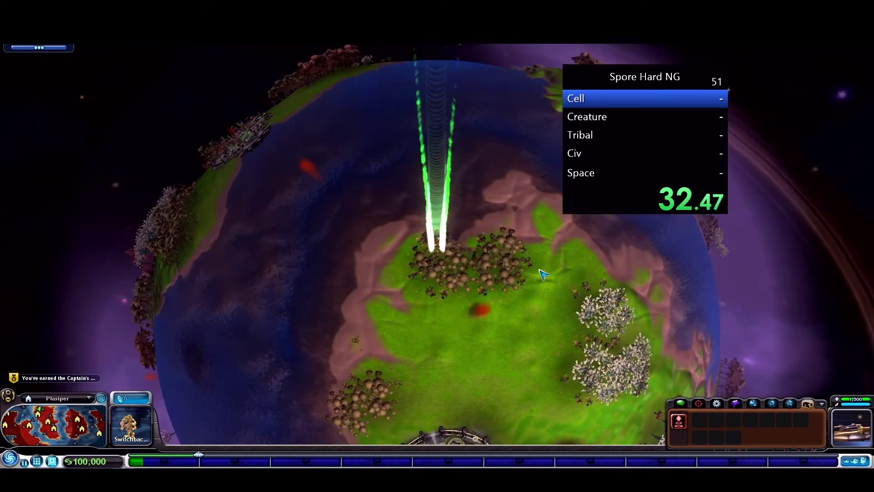
{"action": "key", "text": "Num_3"}
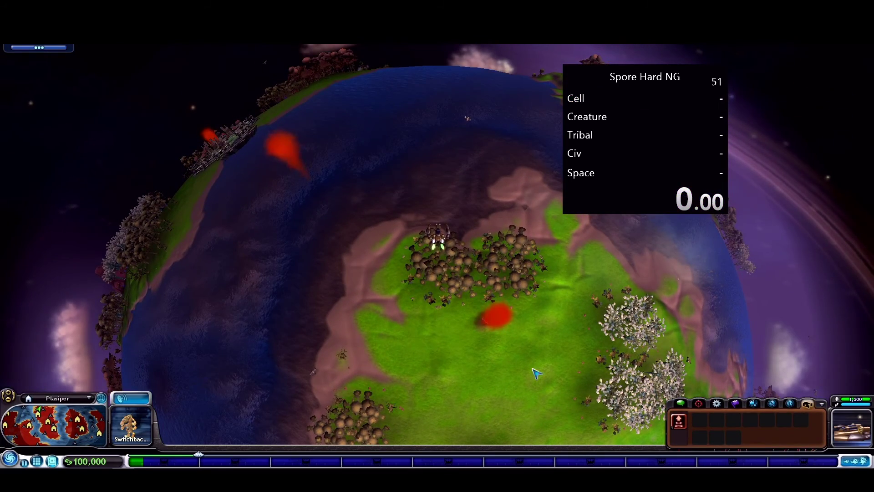